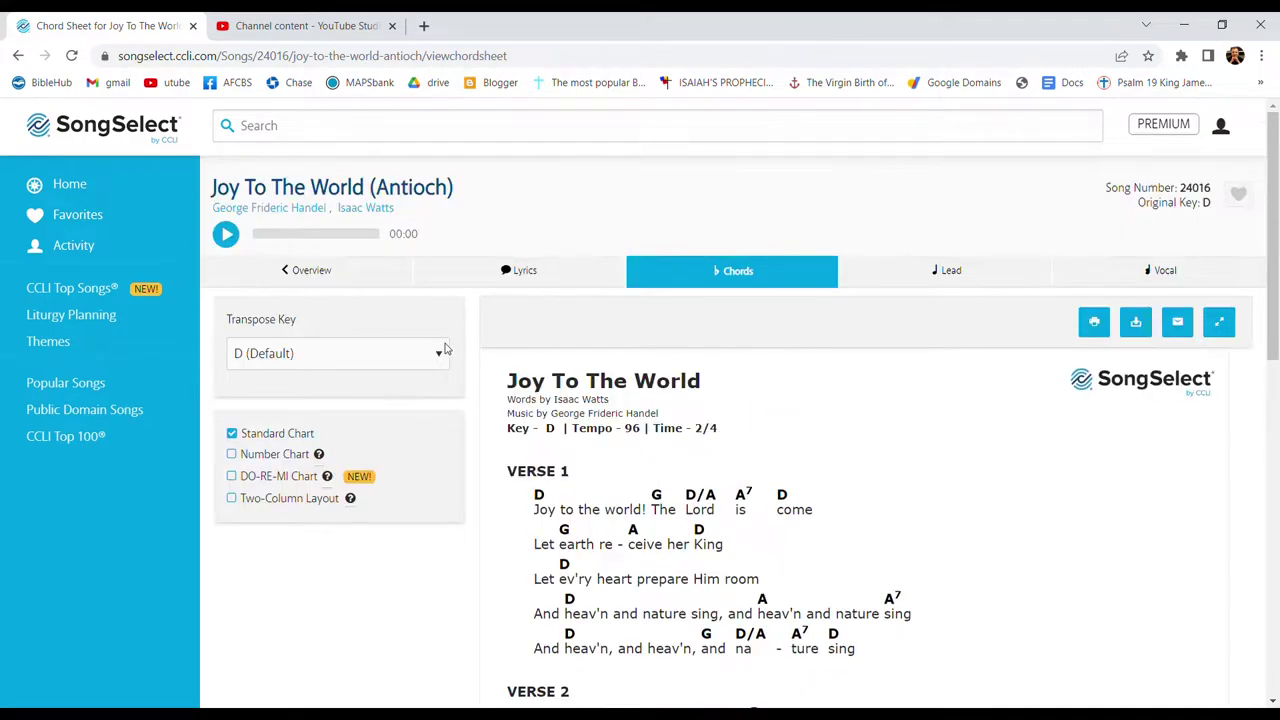
Transpose the Joy to the World chord sheet from D to C.
click(445, 349)
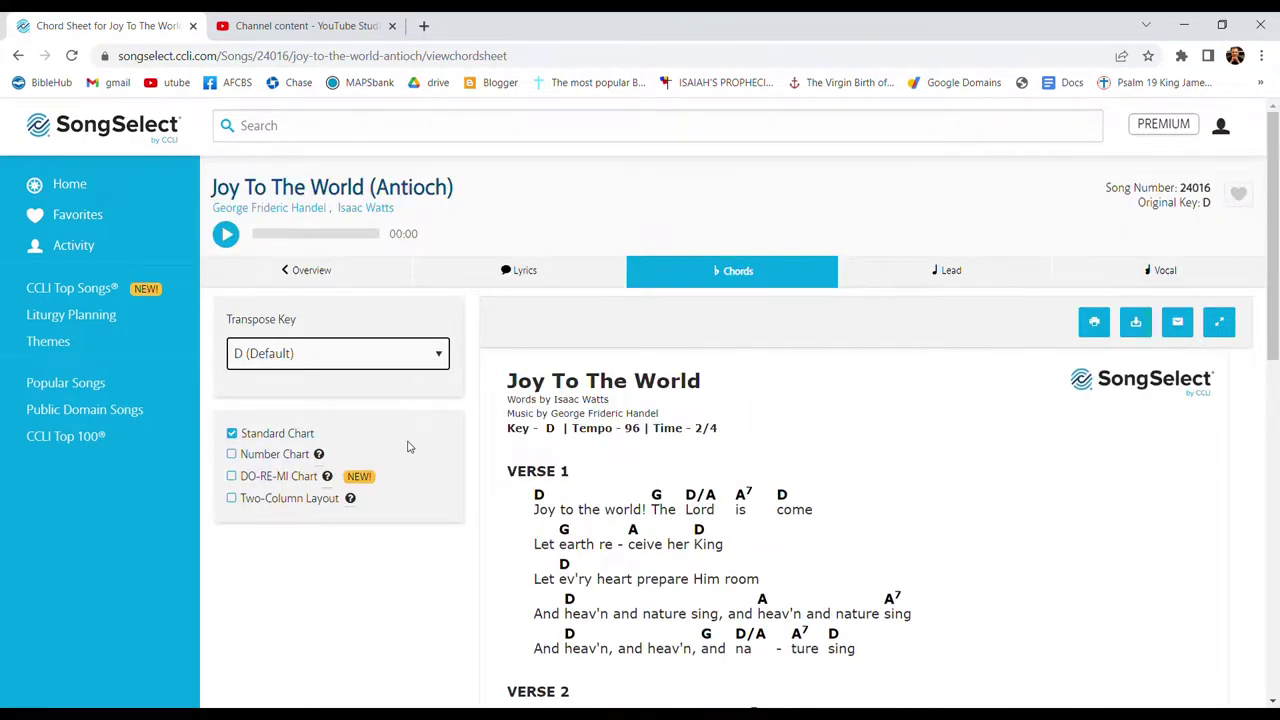
key(c)
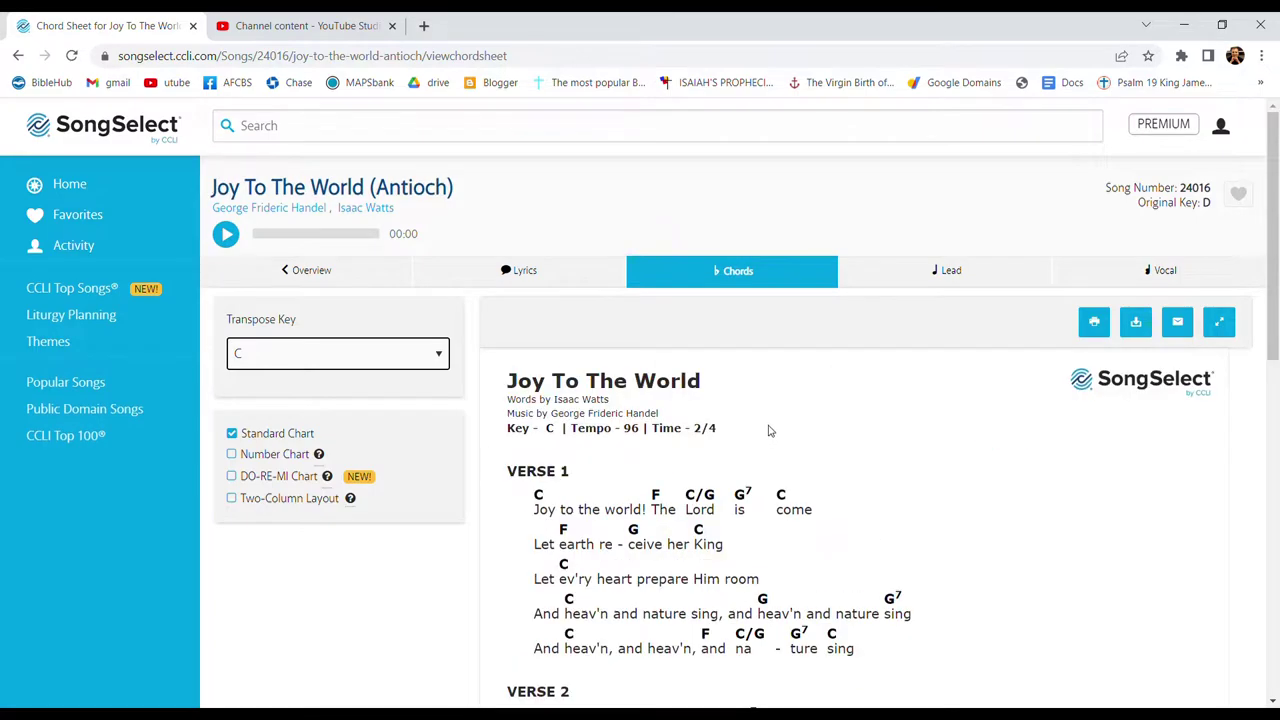
scroll(835, 413, down, 2)
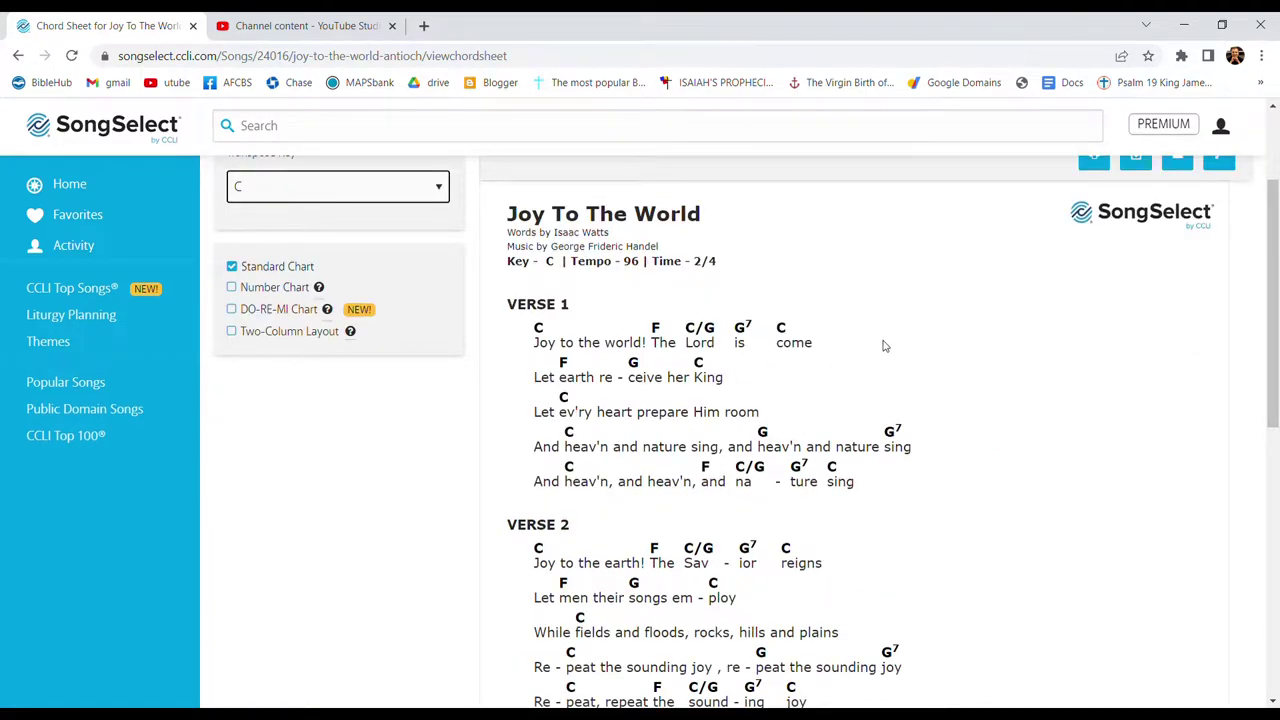
click(795, 345)
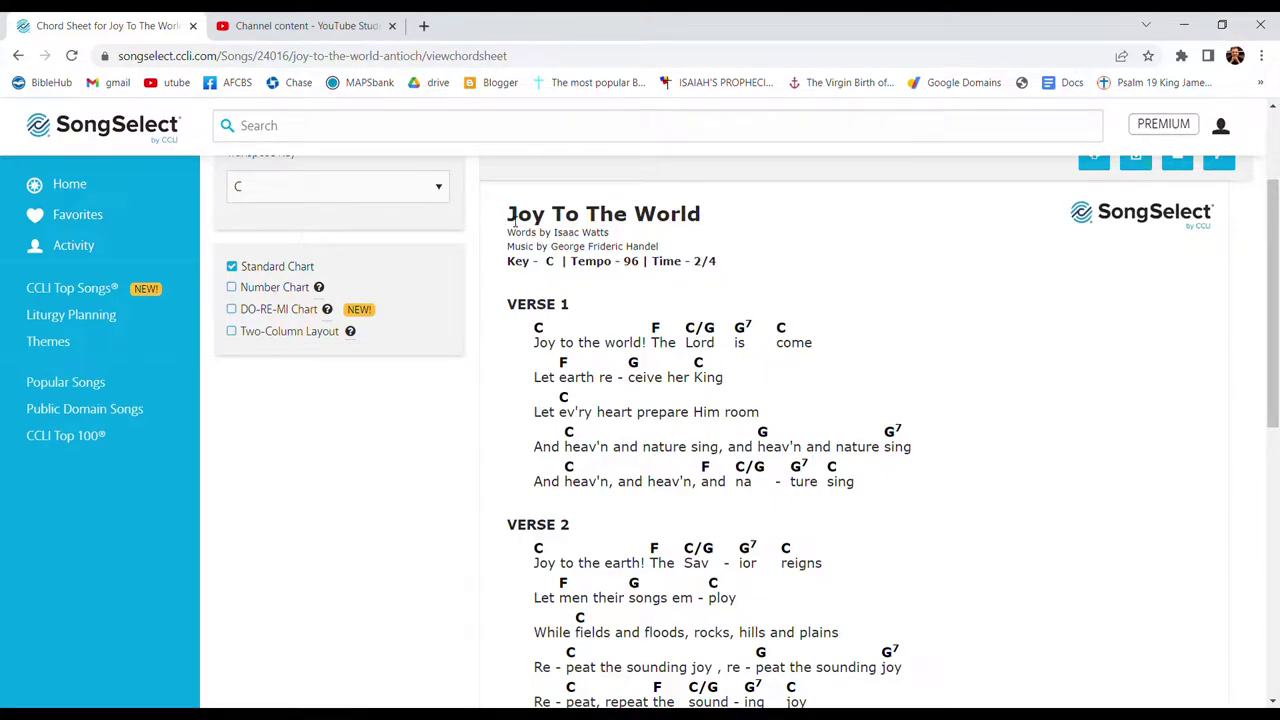
Select and copy the whole chord sheet from the title through Verse 4.
drag(512, 214, 750, 436)
scroll(850, 450, down, 5)
scroll(858, 443, down, 2)
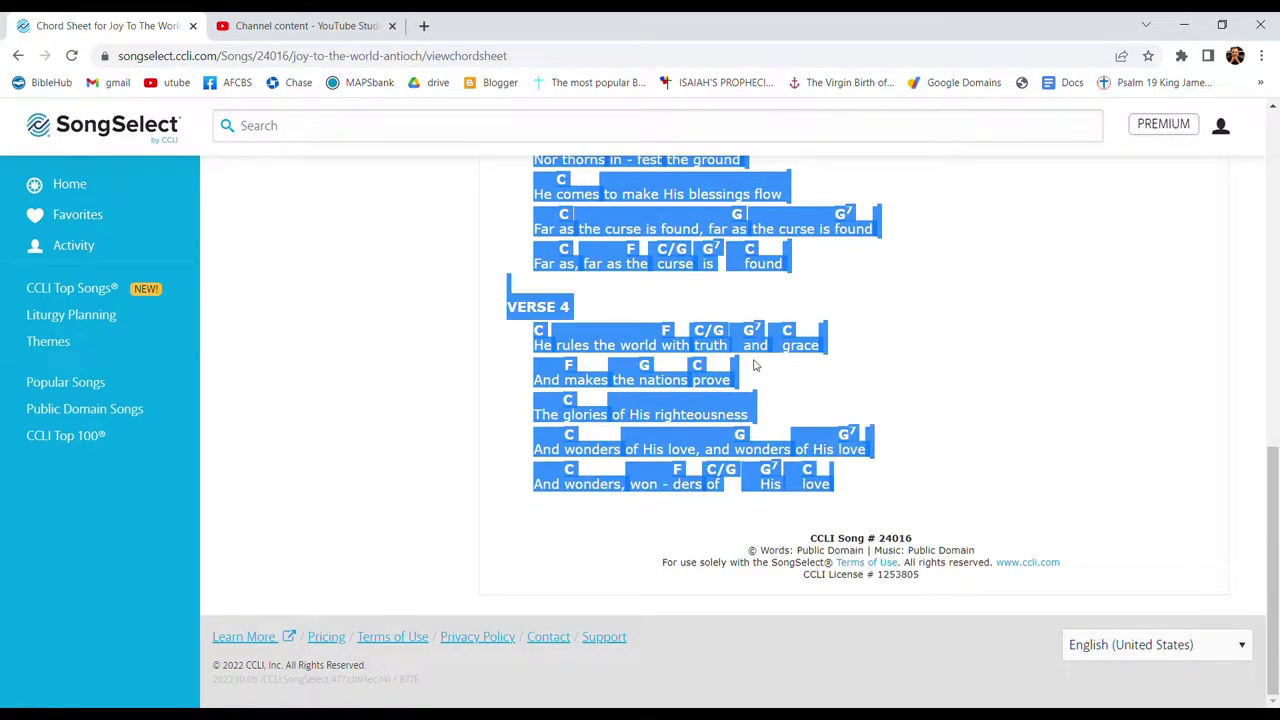
scroll(755, 366, up, 8)
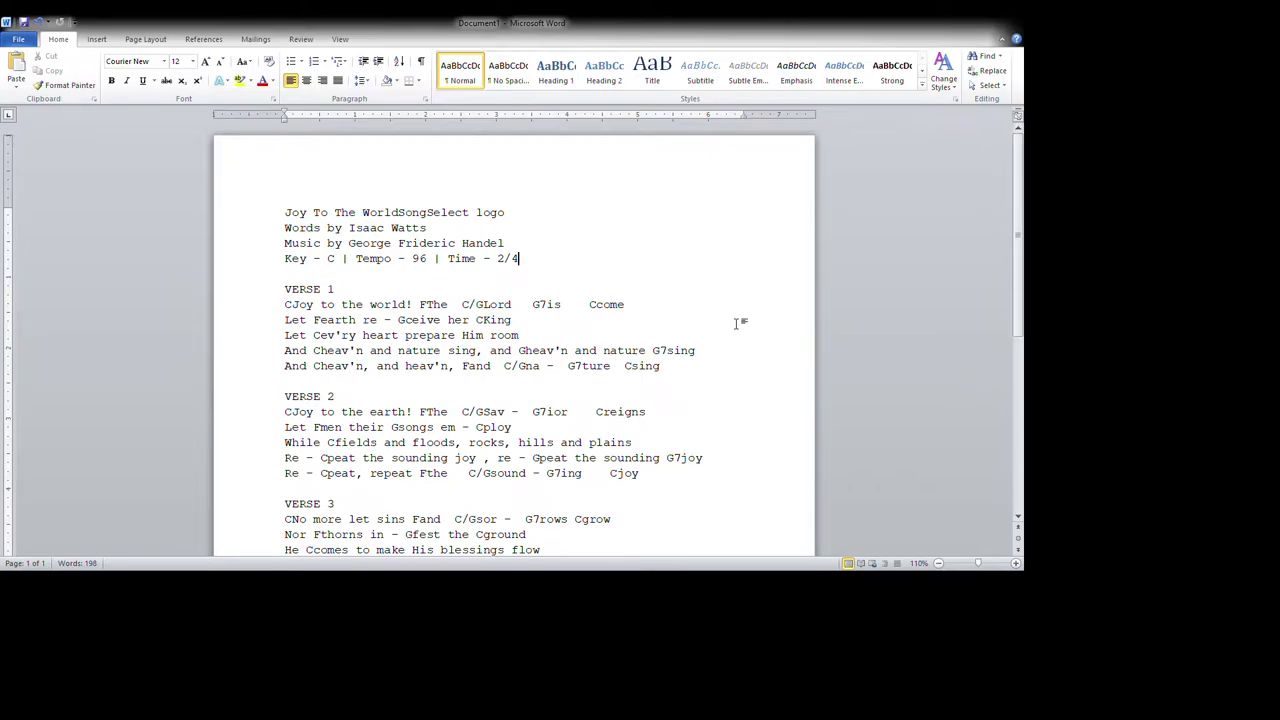
Replace the Word document's old text with the pasted key-C SongSelect chord sheet.
key(ctrl+a)
key(Delete)
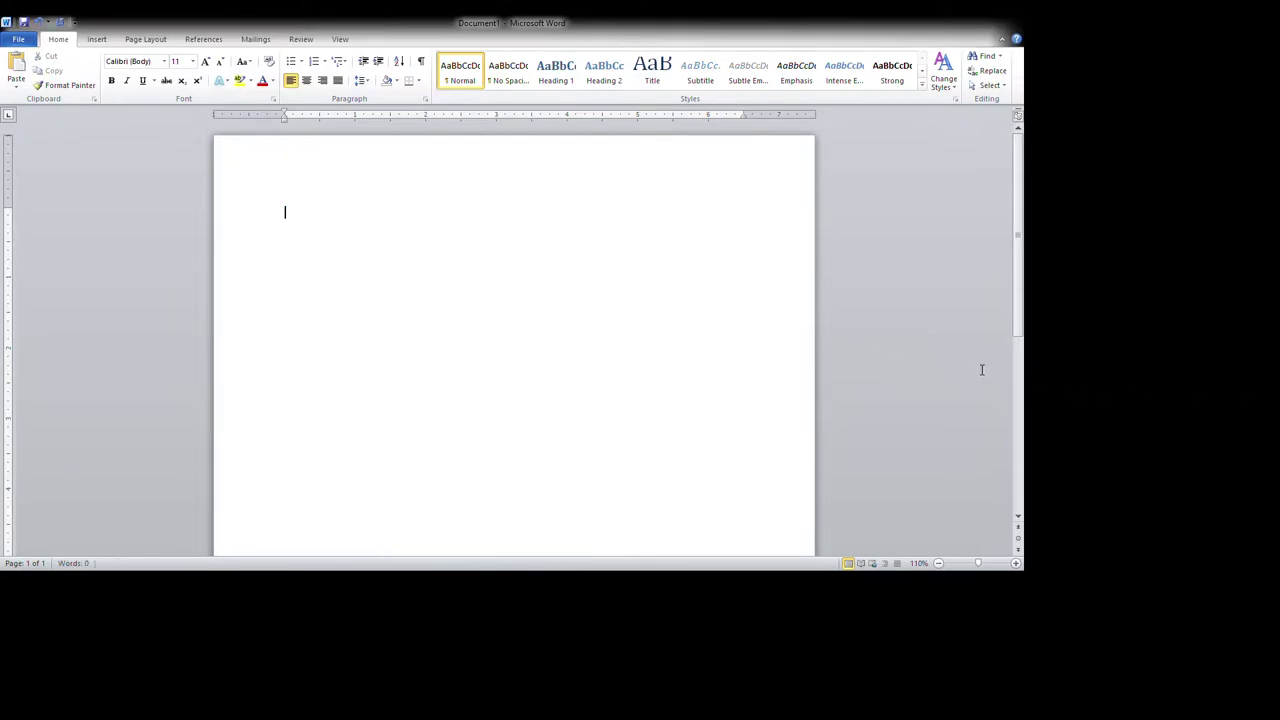
key(ctrl+v)
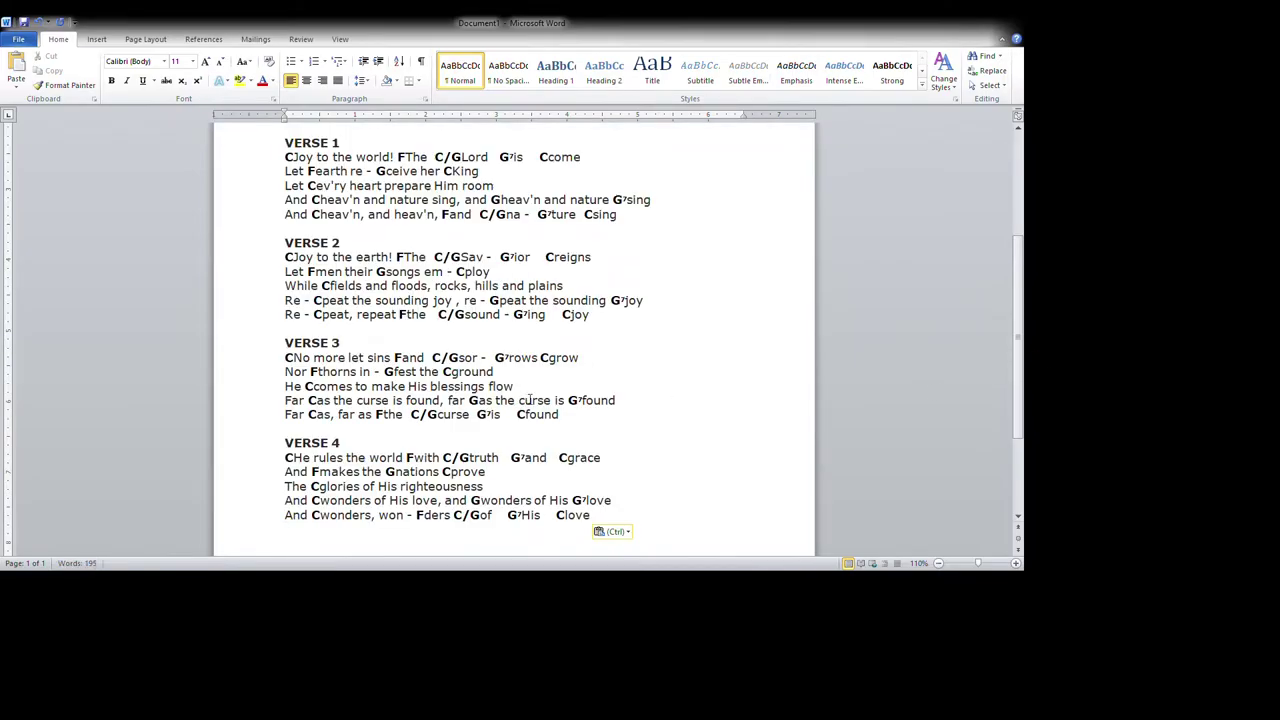
scroll(663, 520, up, 5)
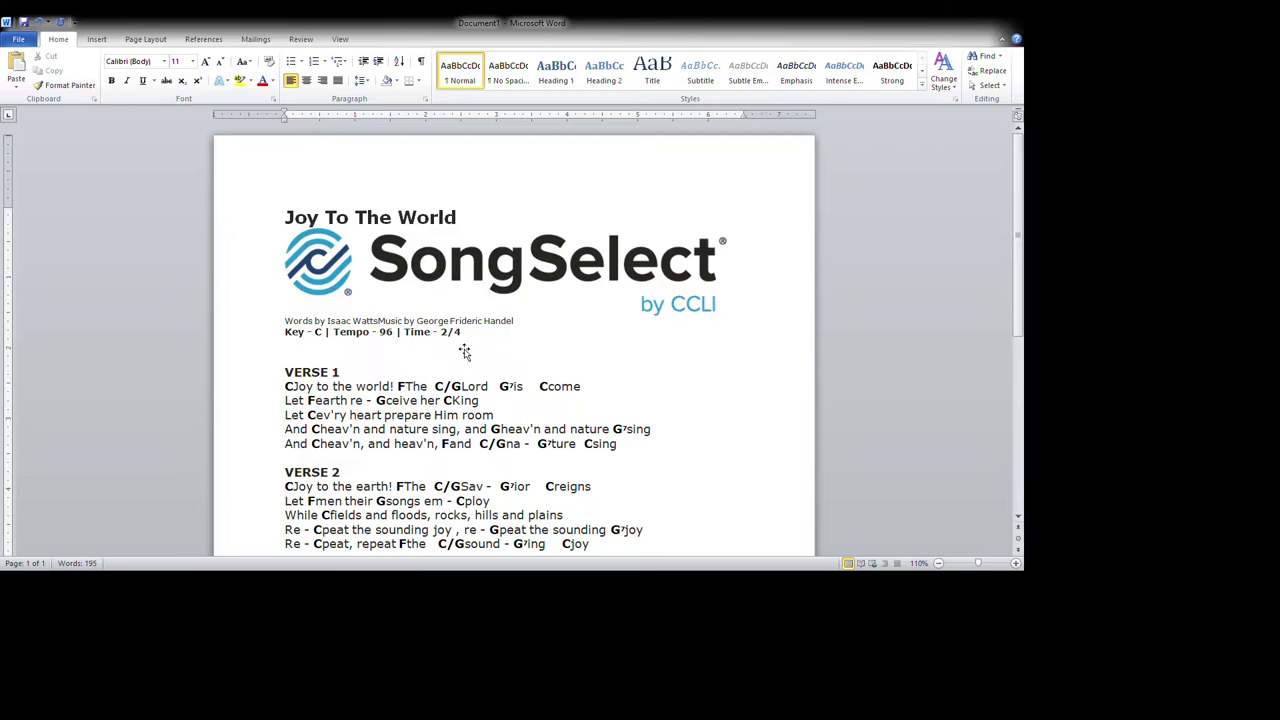
scroll(463, 351, down, 2)
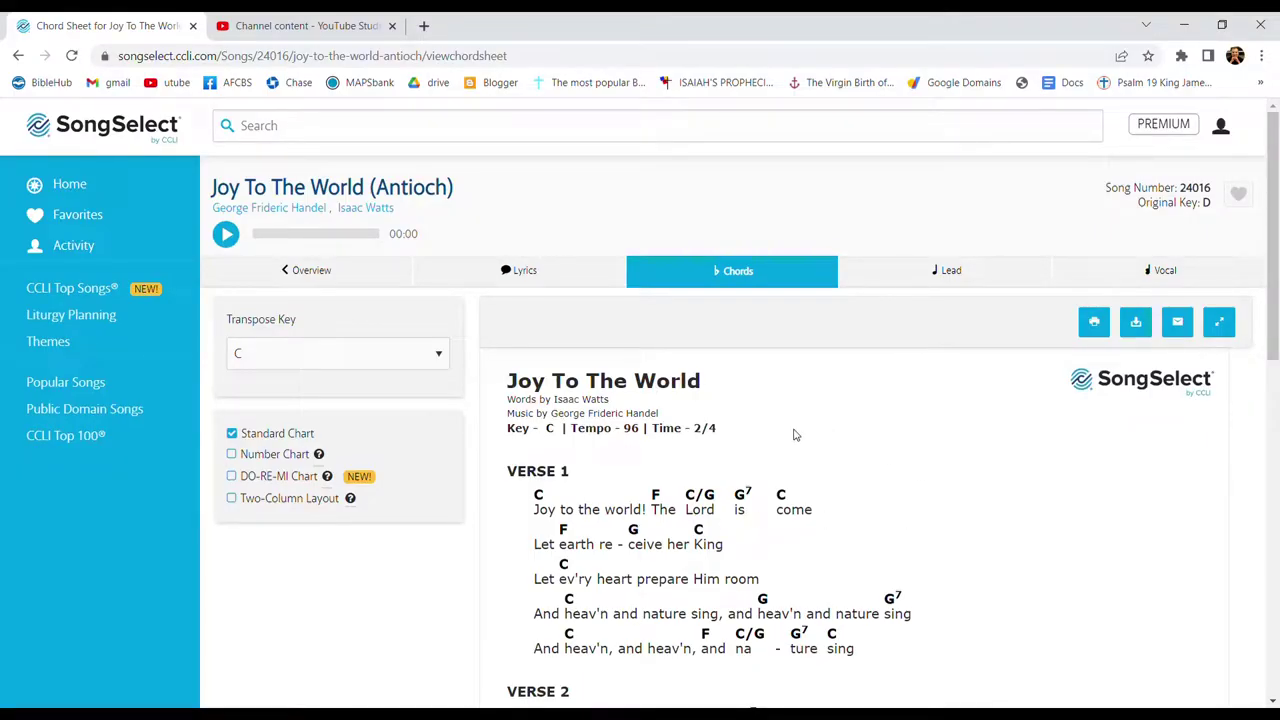
Switch to the Lyrics view and copy the lyrics from the title through Verse 4.
scroll(745, 428, down, 2)
scroll(700, 400, up, 2)
click(548, 276)
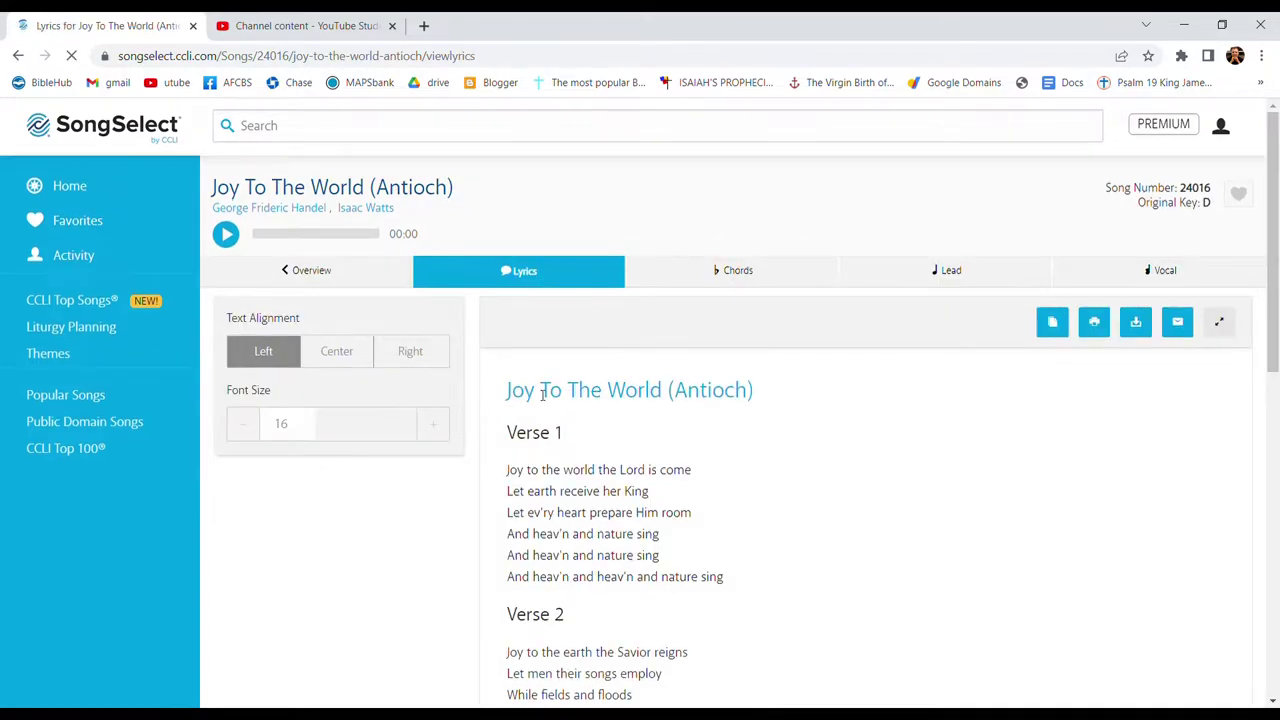
drag(504, 393, 695, 455)
scroll(766, 537, down, 6)
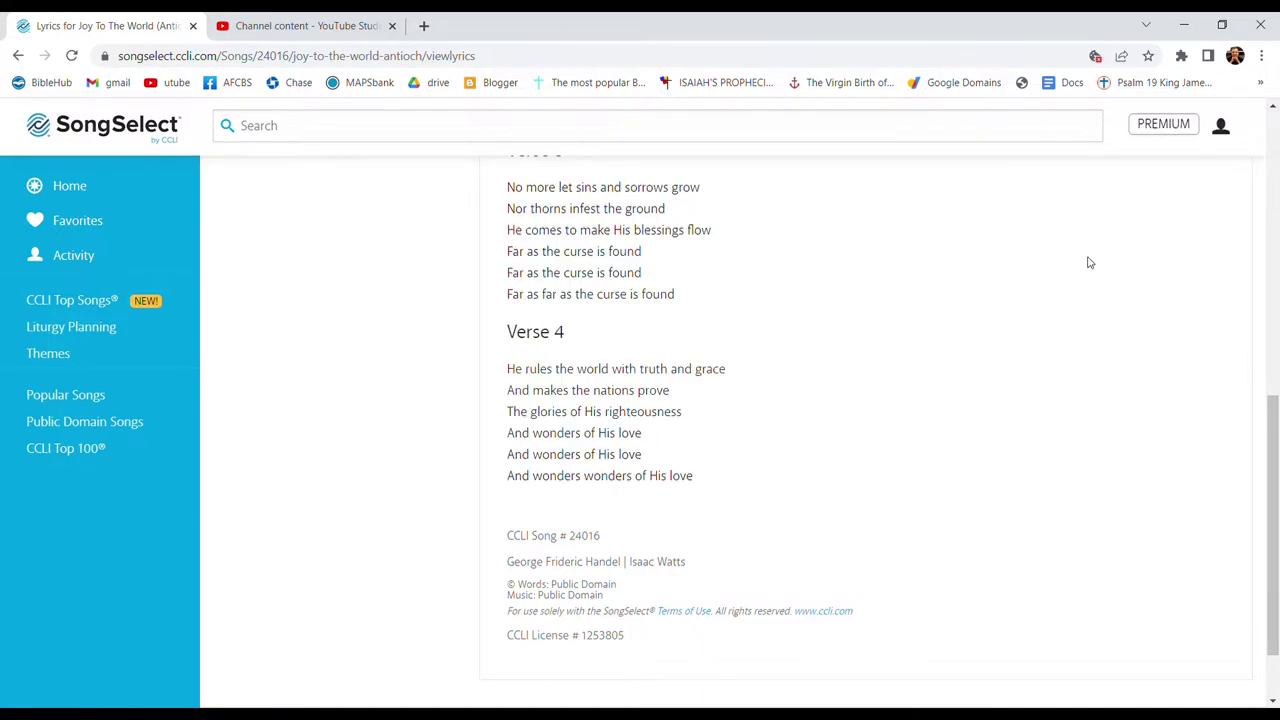
click(729, 408)
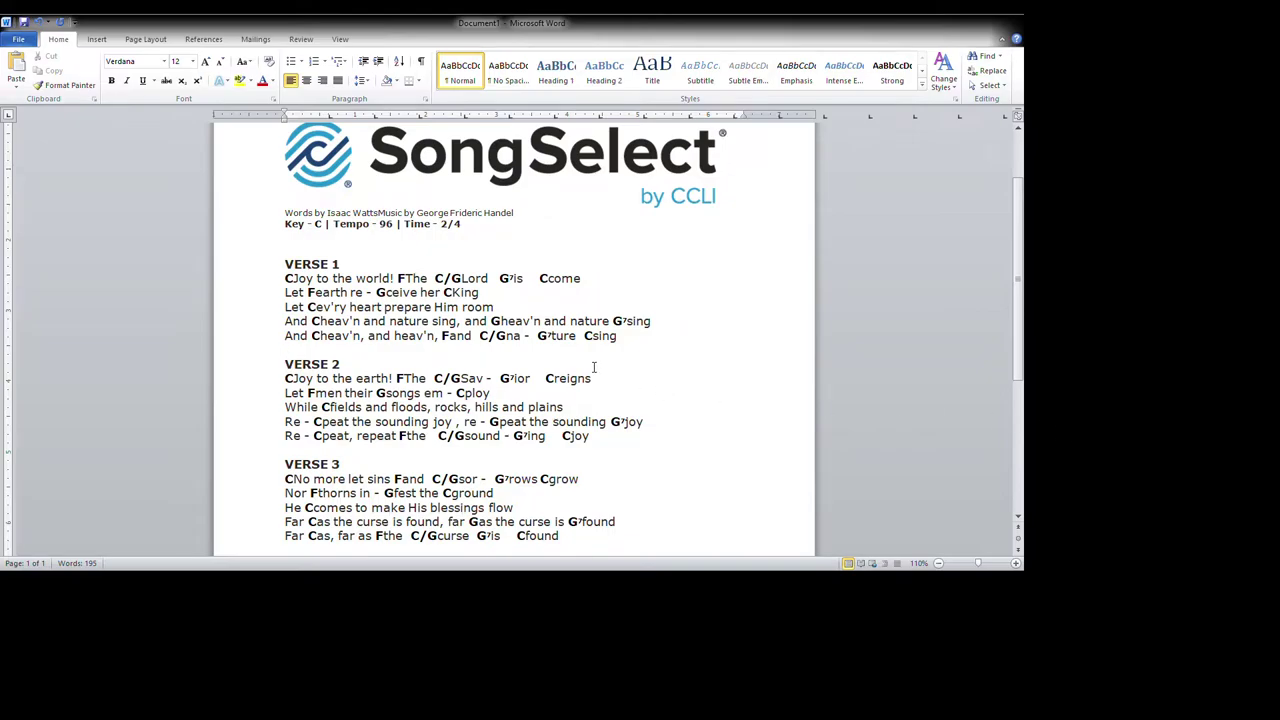
Paste the plain Joy to the World lyrics over the chord chart.
key(ctrl+a)
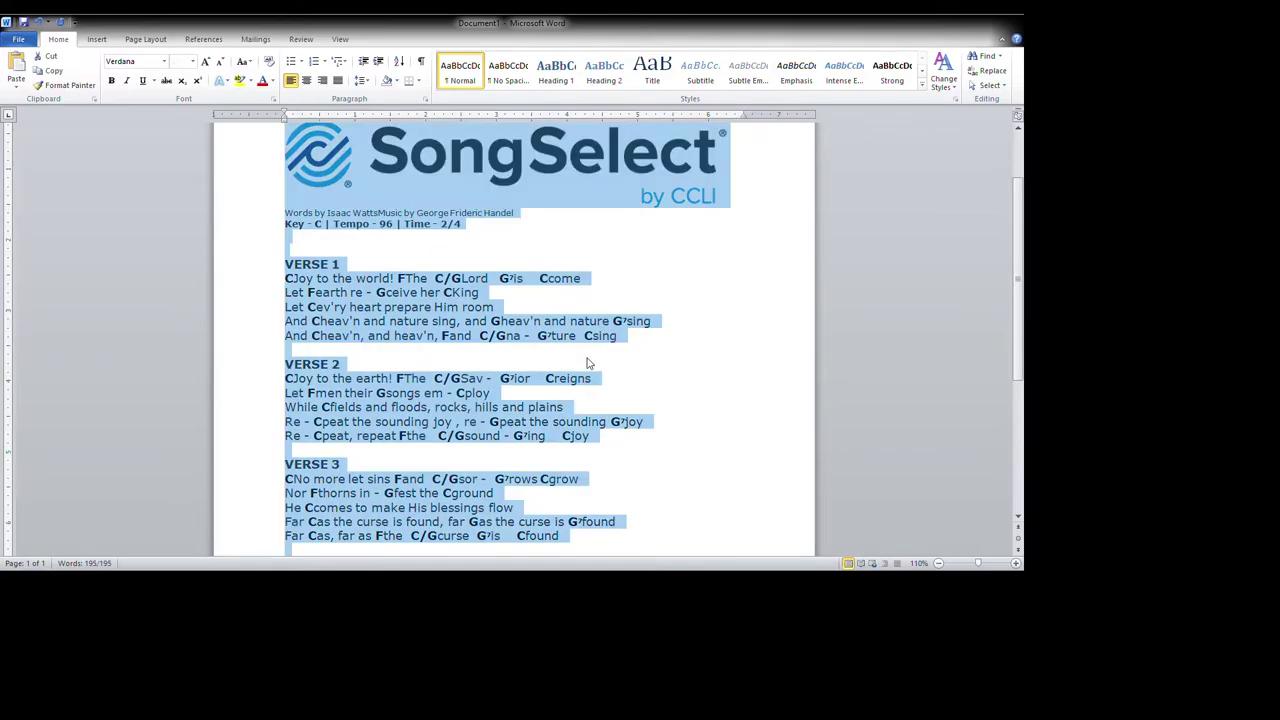
key(ctrl+v)
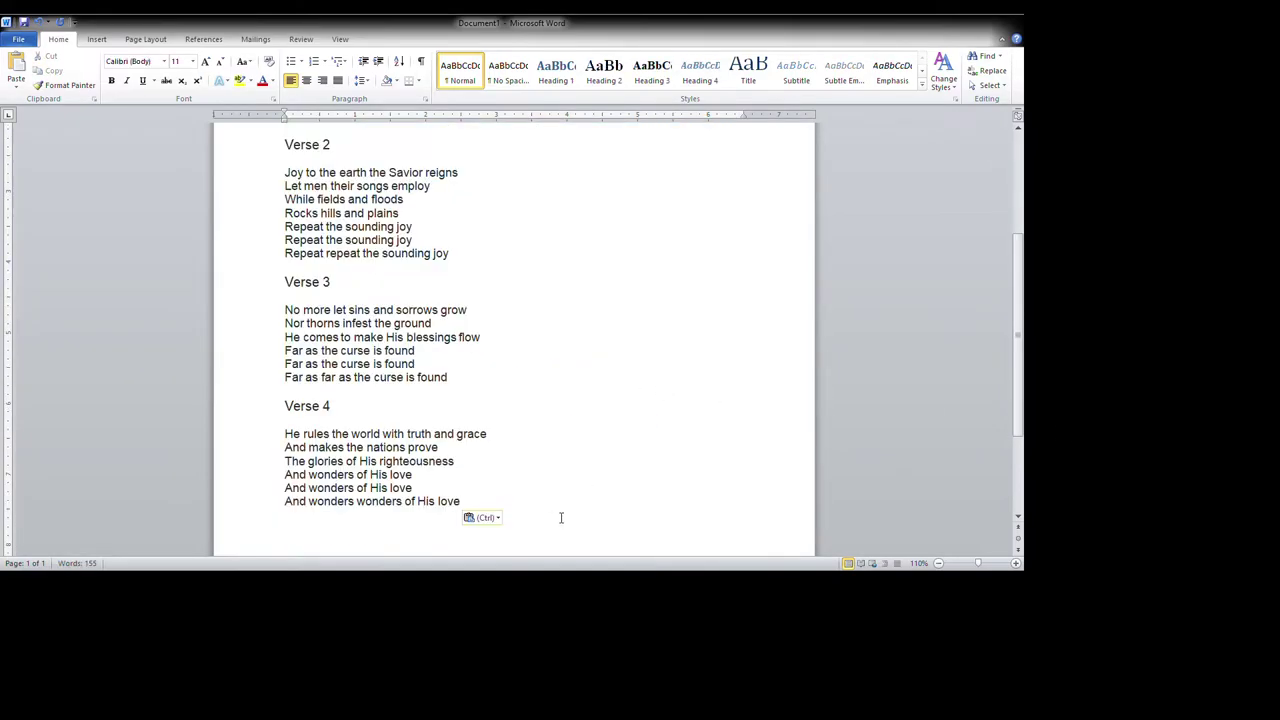
scroll(561, 517, up, 5)
scroll(564, 515, down, 6)
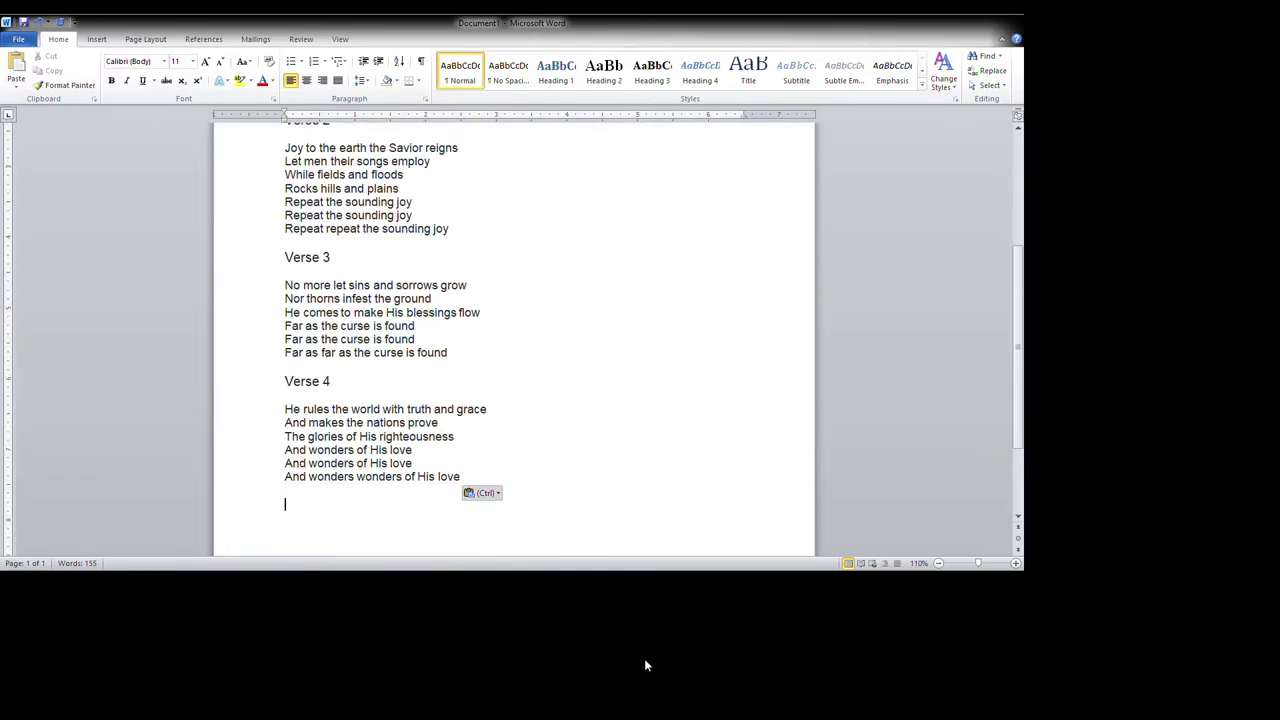
Format the pasted lyrics in bold Verdana 18.
key(ctrl+k)
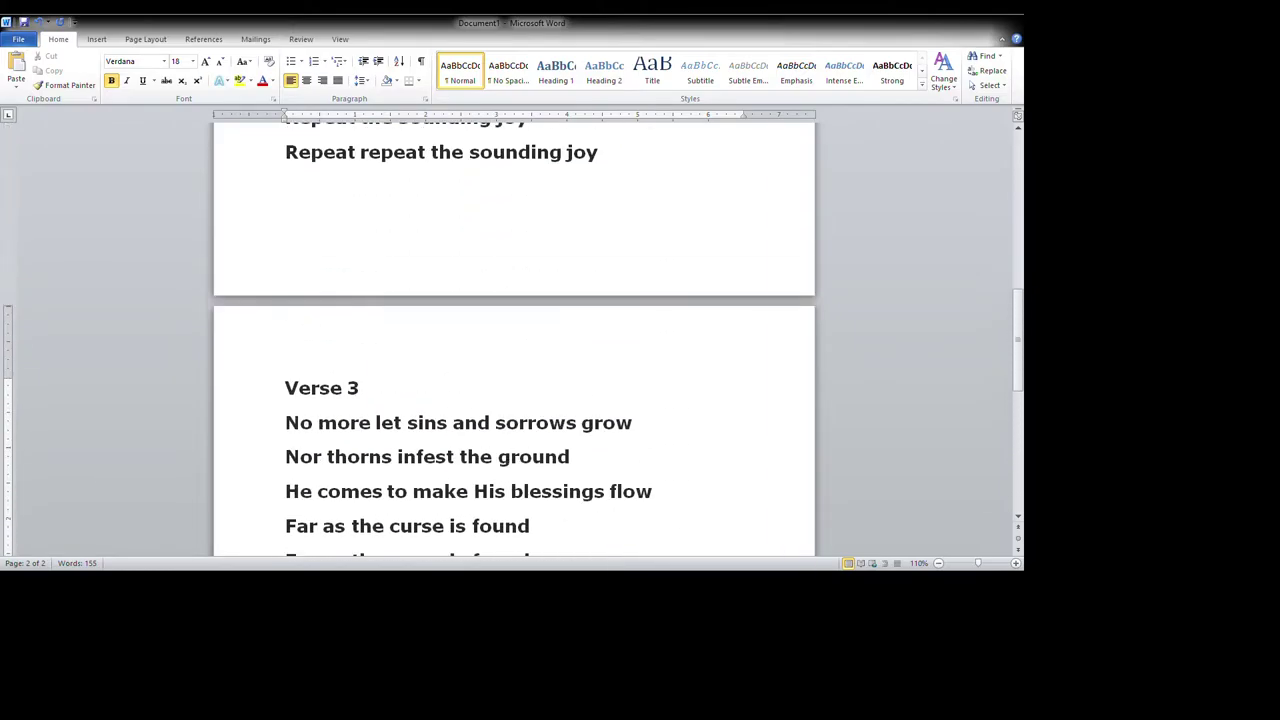
scroll(514, 335, up, 6)
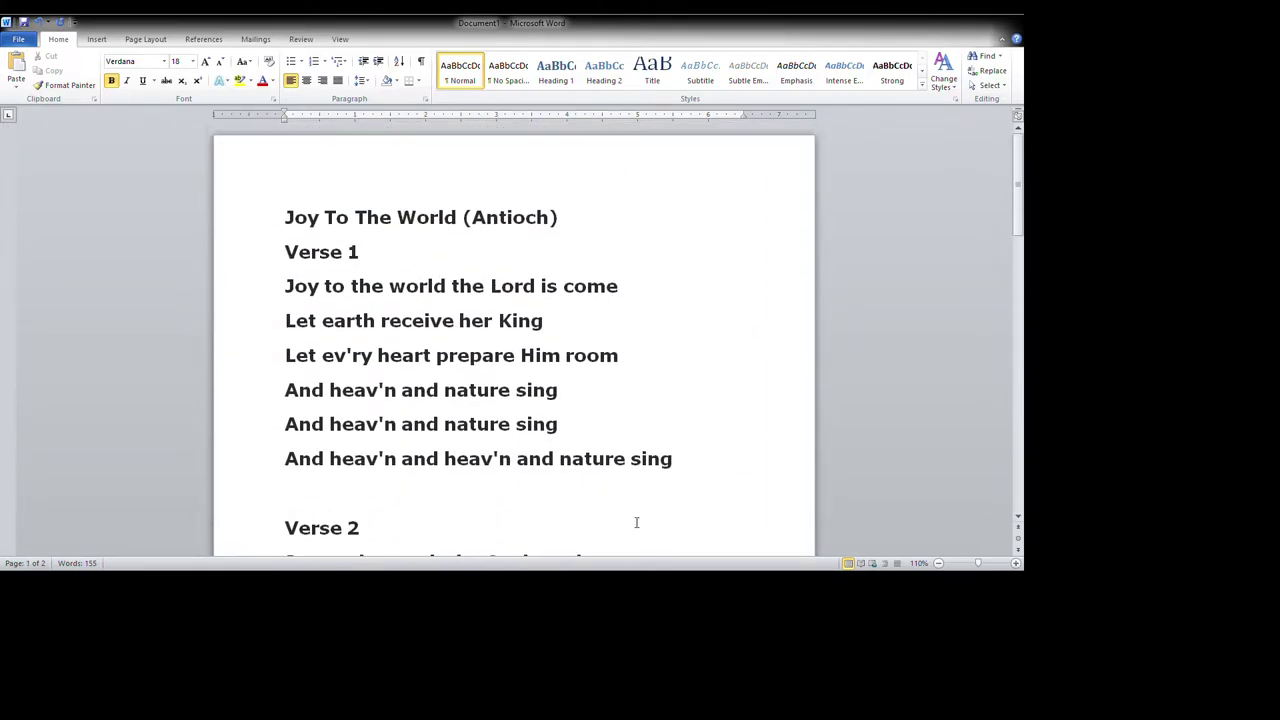
key(ctrl+a)
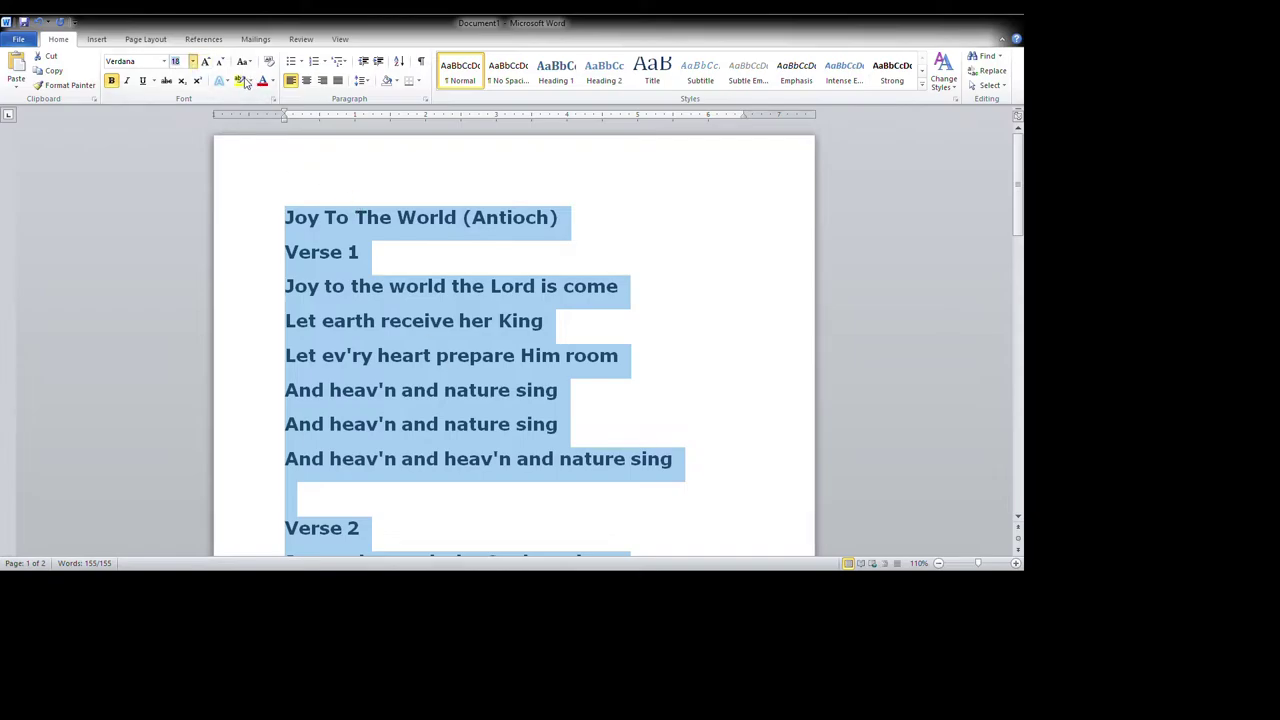
Restyle all song text in 12-pt Courier New after trying Lucida Console.
click(224, 168)
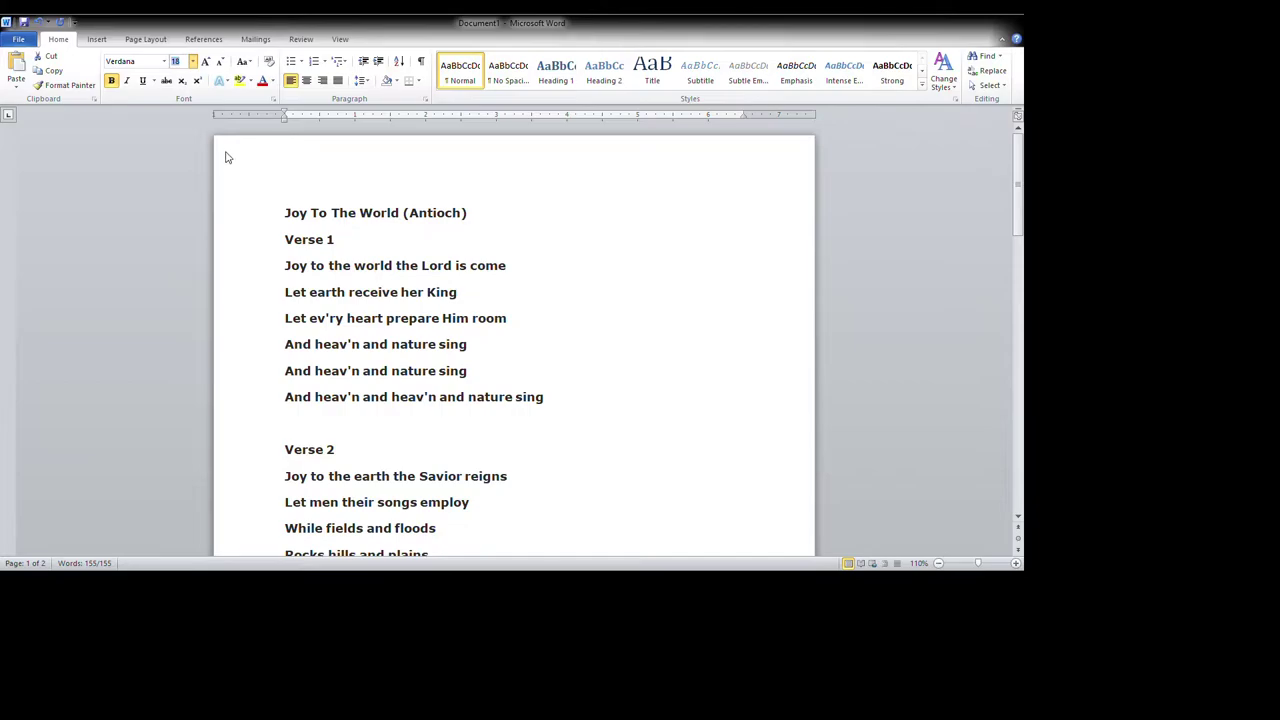
key(ctrl+a)
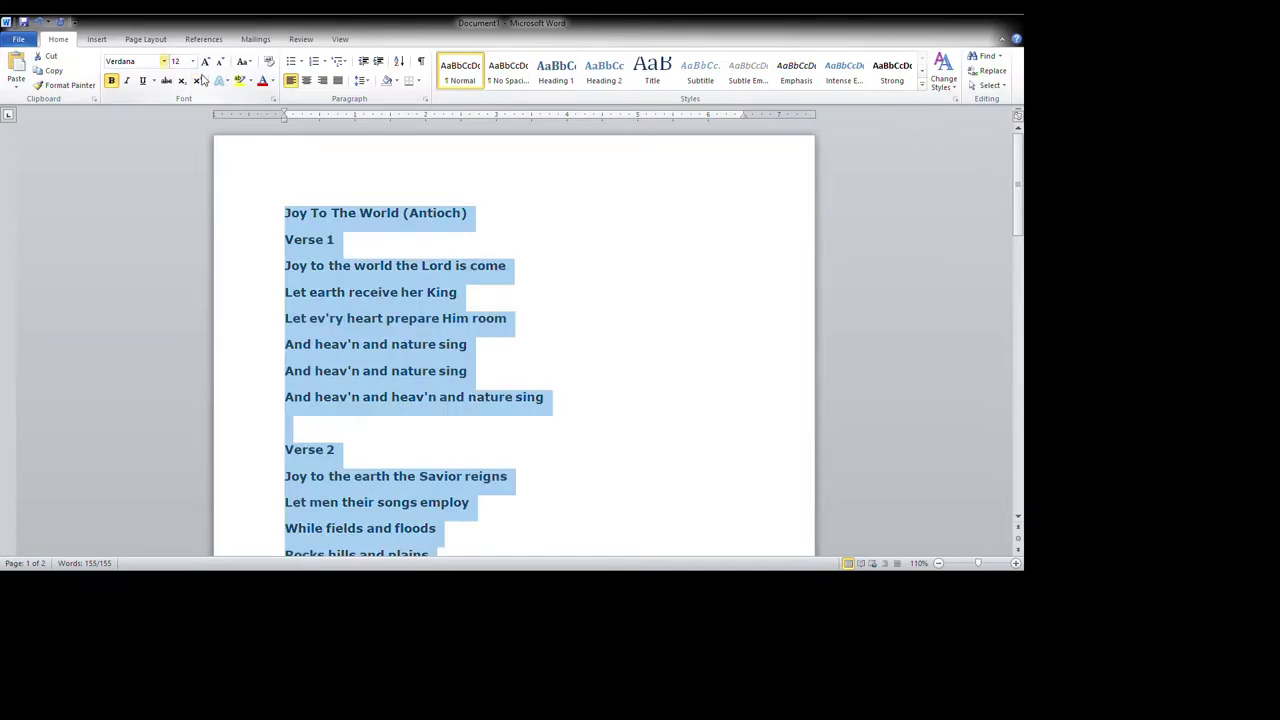
key(ctrl+shift+f)
text(Lucida Console)
key(Return)
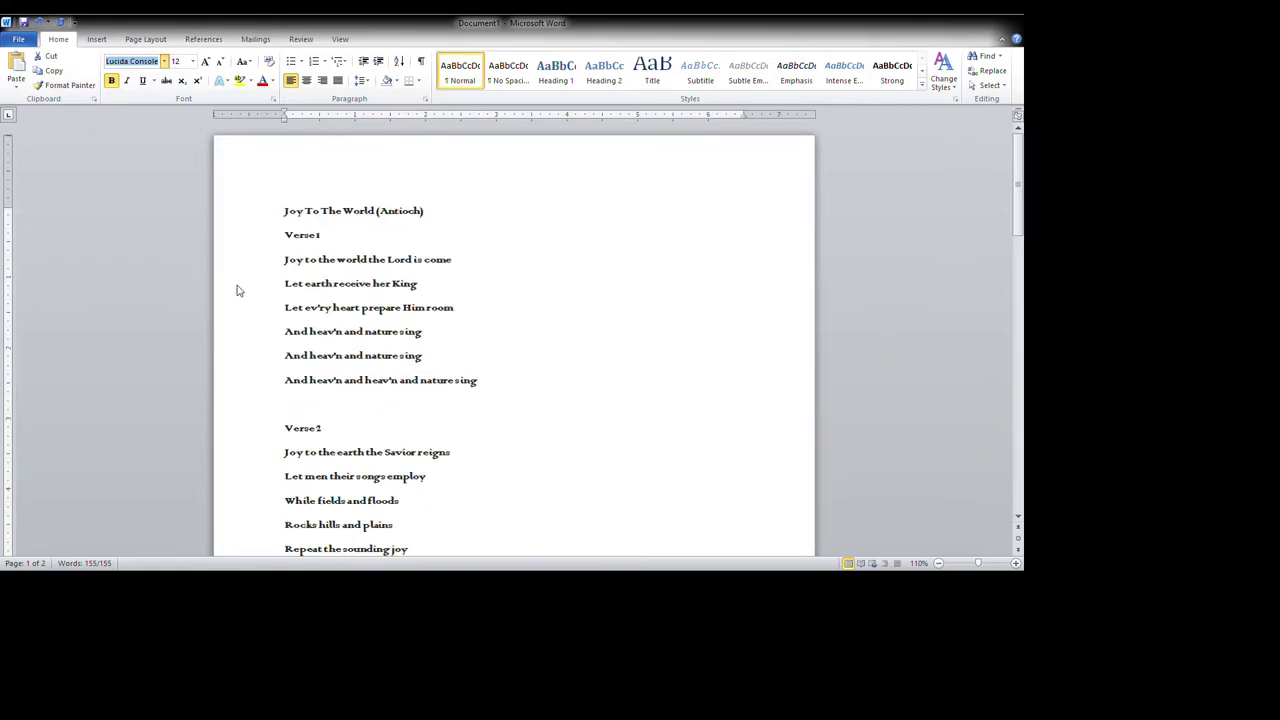
click(225, 463)
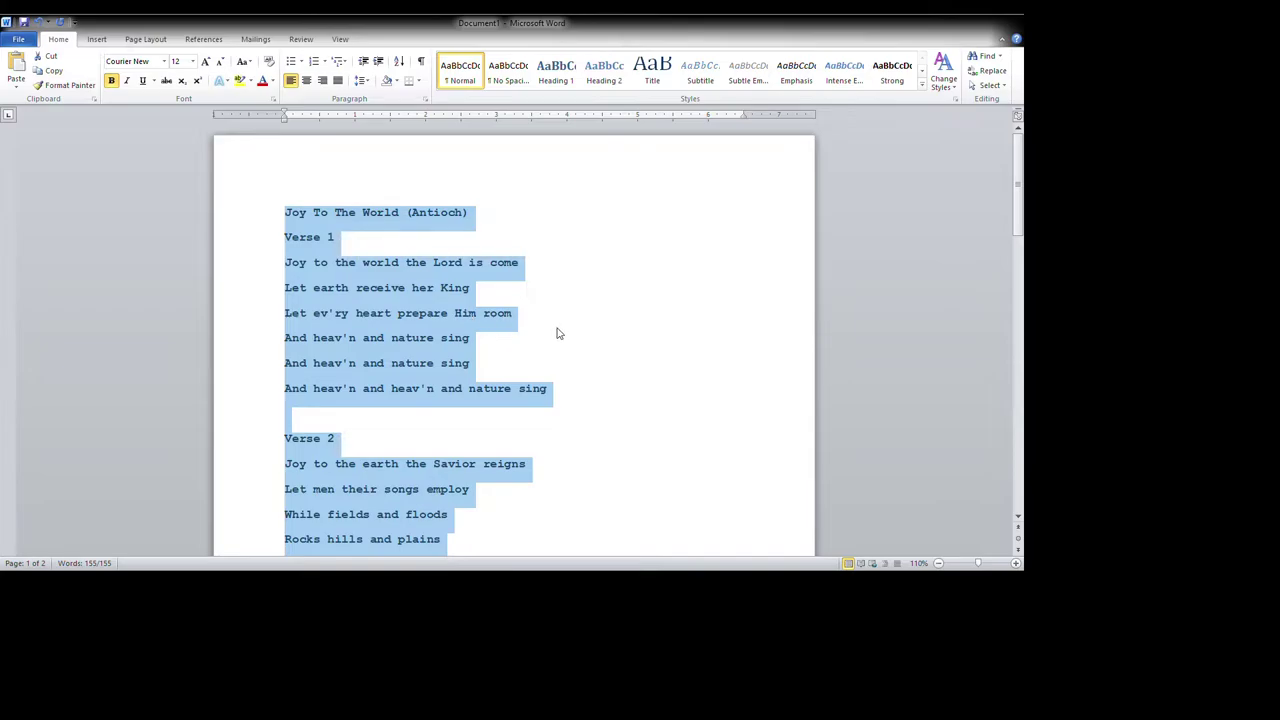
click(504, 215)
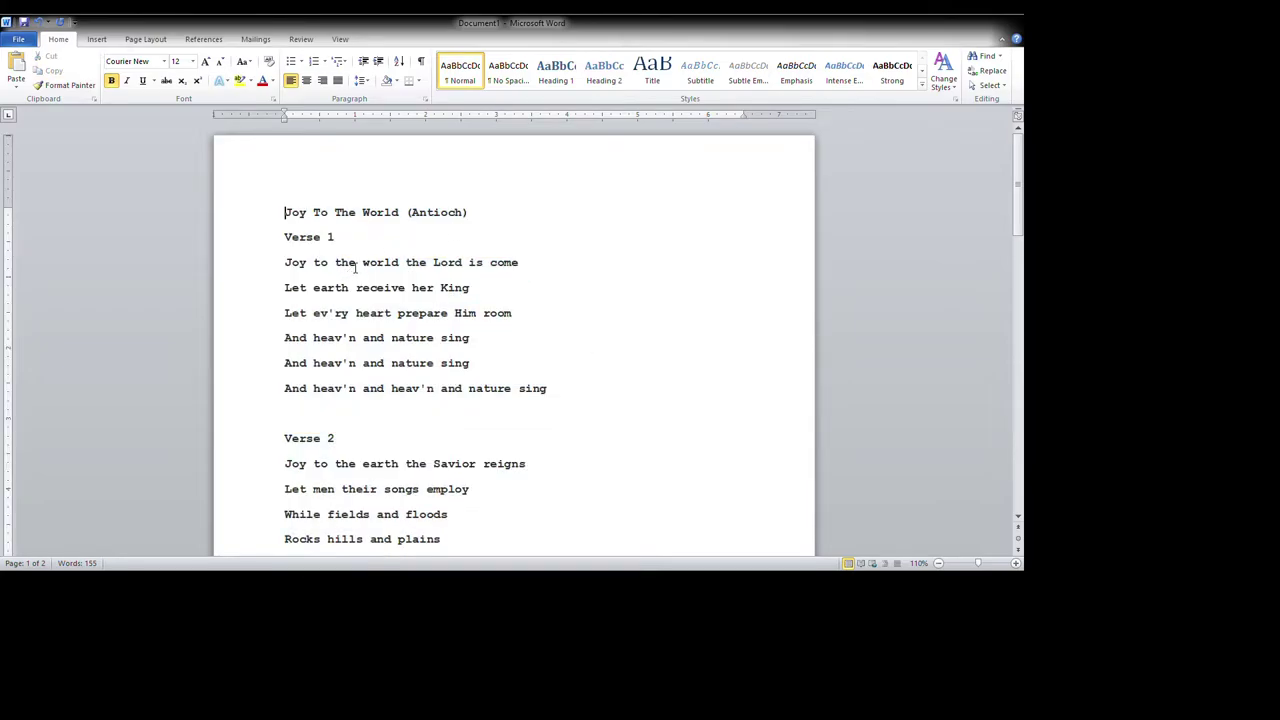
Copy the title into the header and extend it with 'chordsheet c major 4/4 timing'.
key(shift+Down)
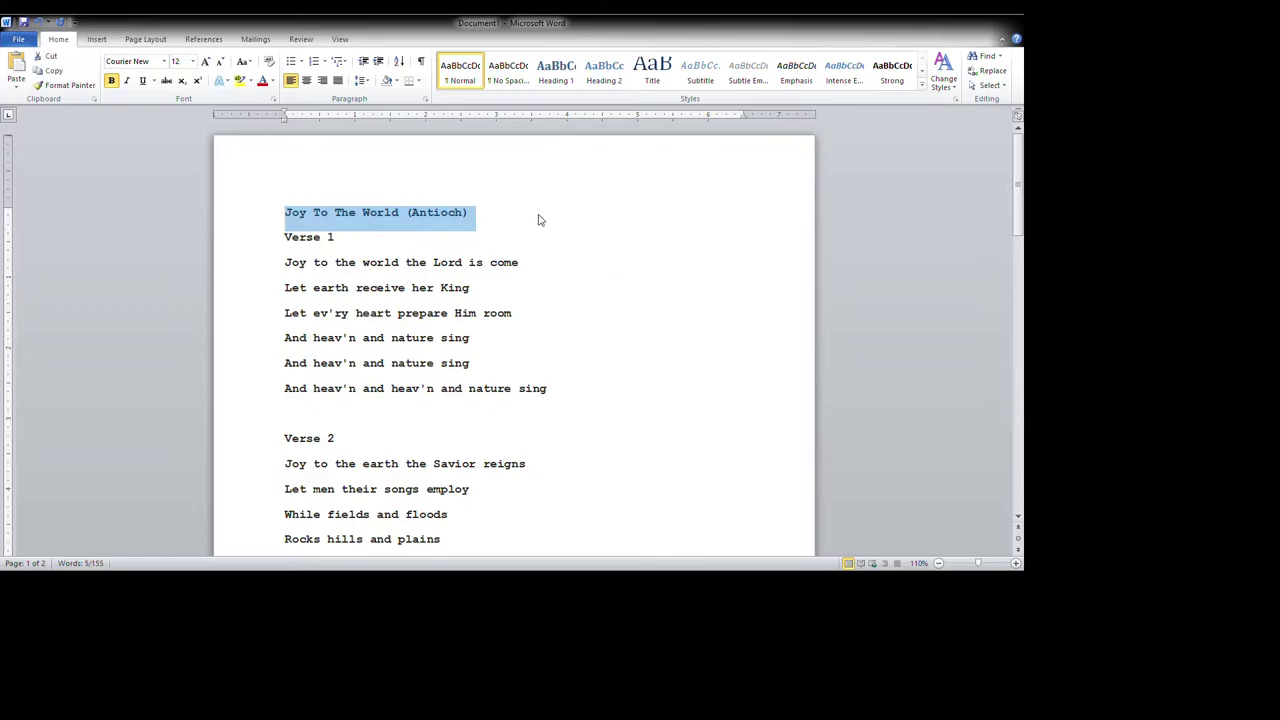
key(ctrl+c)
double_click(541, 205)
key(ctrl+v)
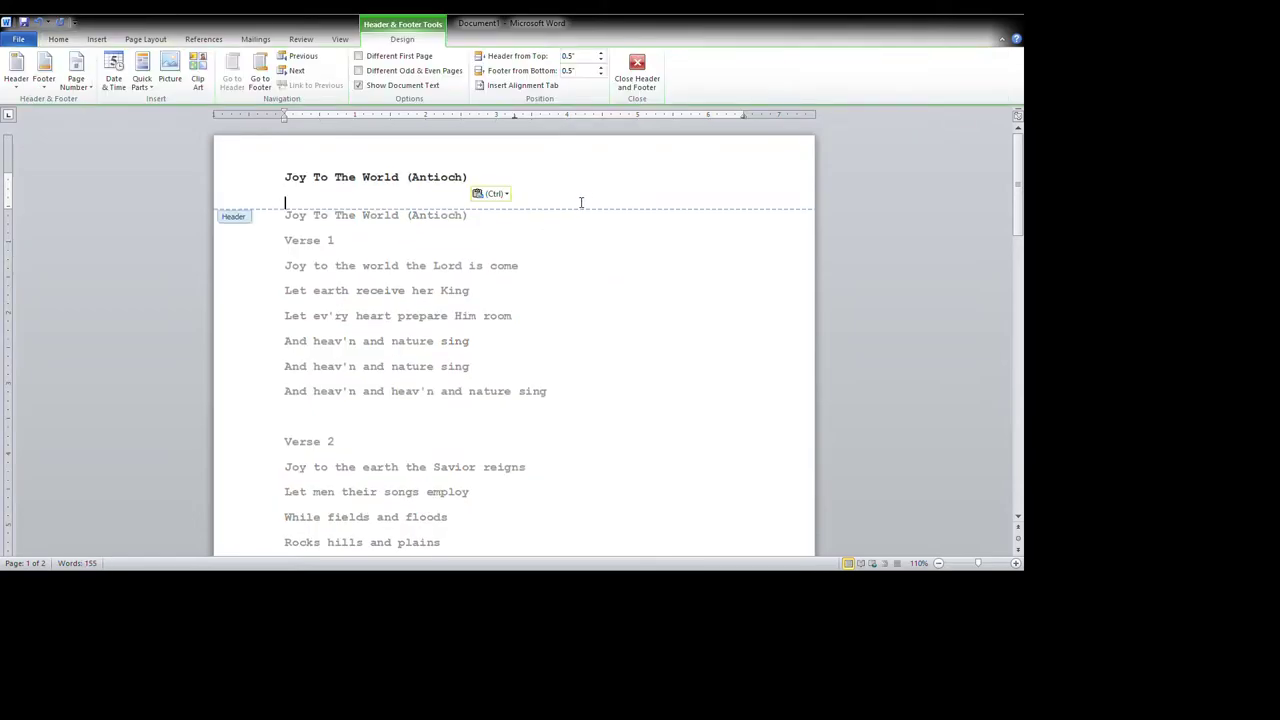
key(BackSpace)
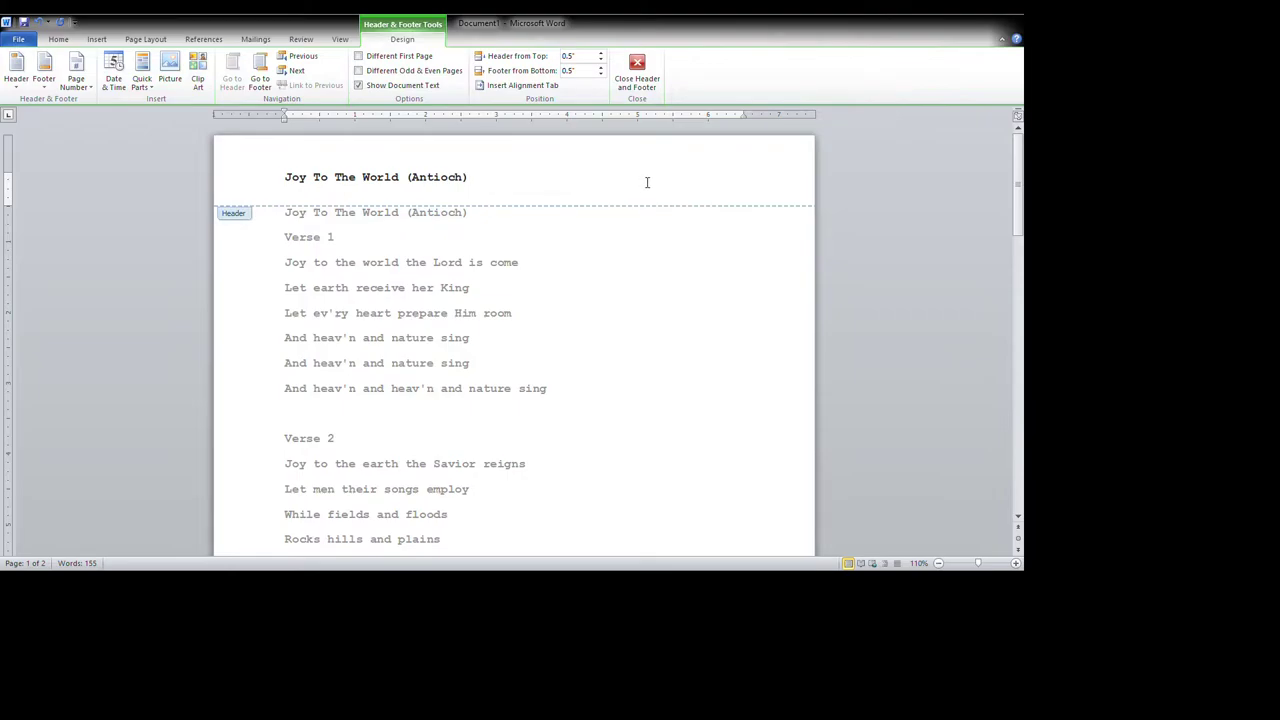
text(chordshe)
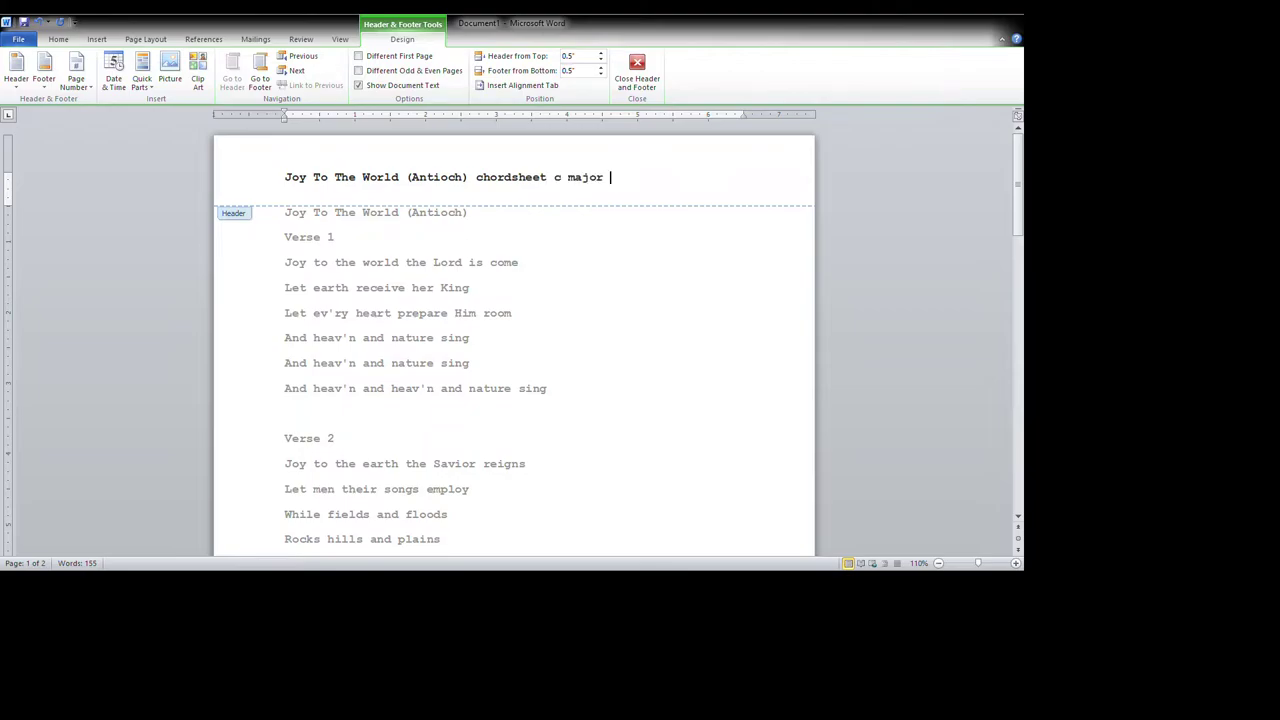
text(et c major 4/4 timing)
key(Return)
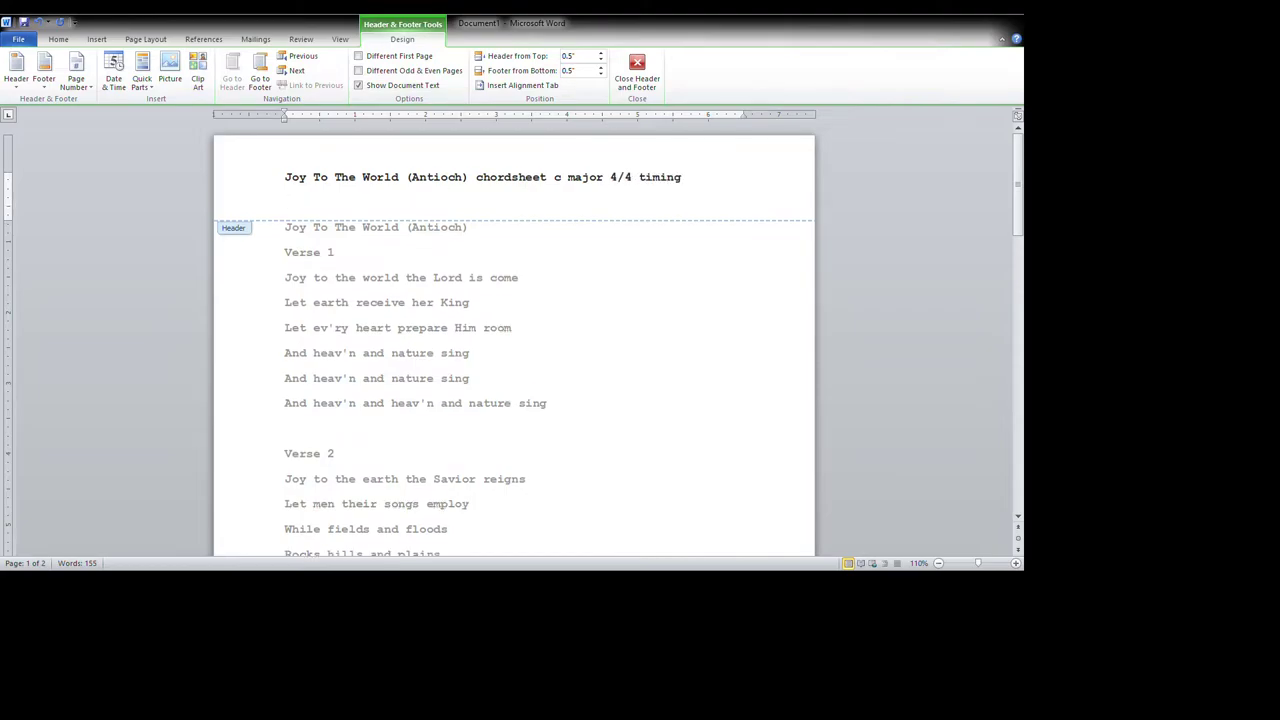
key(BackSpace)
Return to the body and start deleting the duplicate title line.
double_click(423, 212)
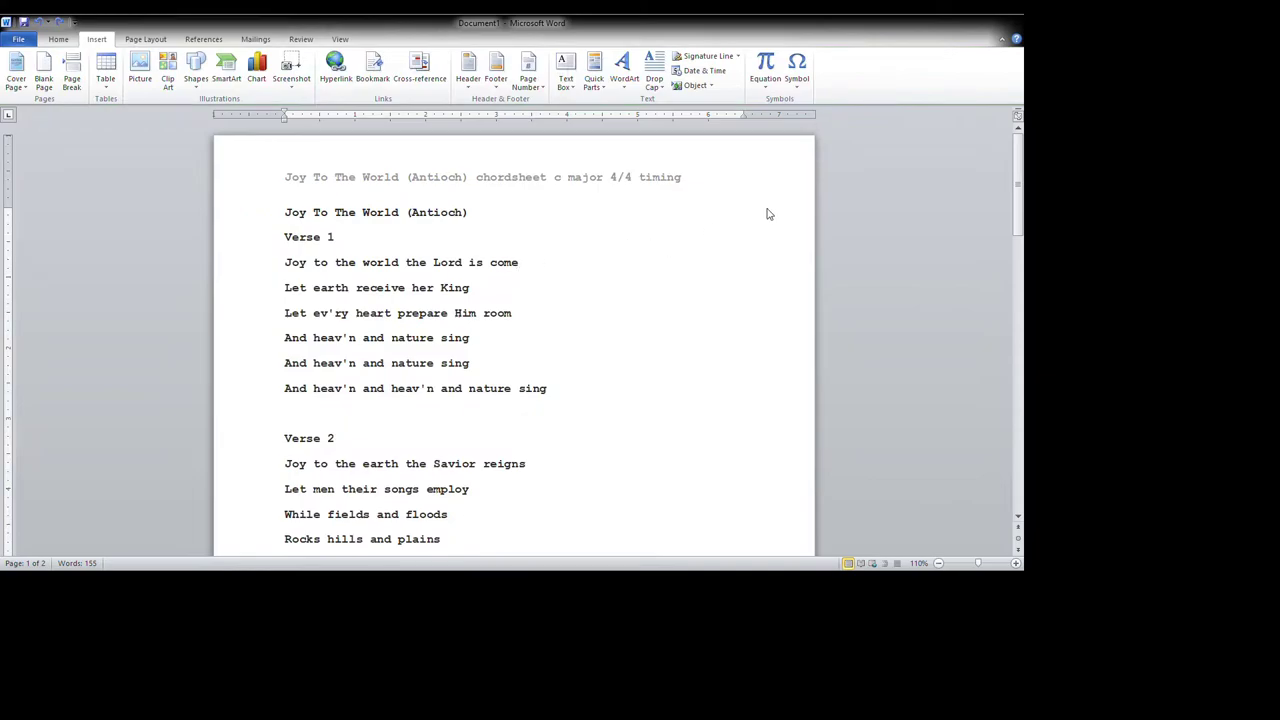
key(Home)
key(Delete)
key(Delete)
key(Delete)
key(Delete)
key(Delete)
key(Delete)
key(Delete)
key(Delete)
key(Delete)
key(Delete)
key(Delete)
key(Delete)
key(Delete)
key(Delete)
key(Delete)
key(Delete)
key(Delete)
key(Delete)
key(Delete)
key(Delete)
key(Delete)
key(Delete)
key(Delete)
key(Delete)
key(Delete)
key(Delete)
key(Delete)
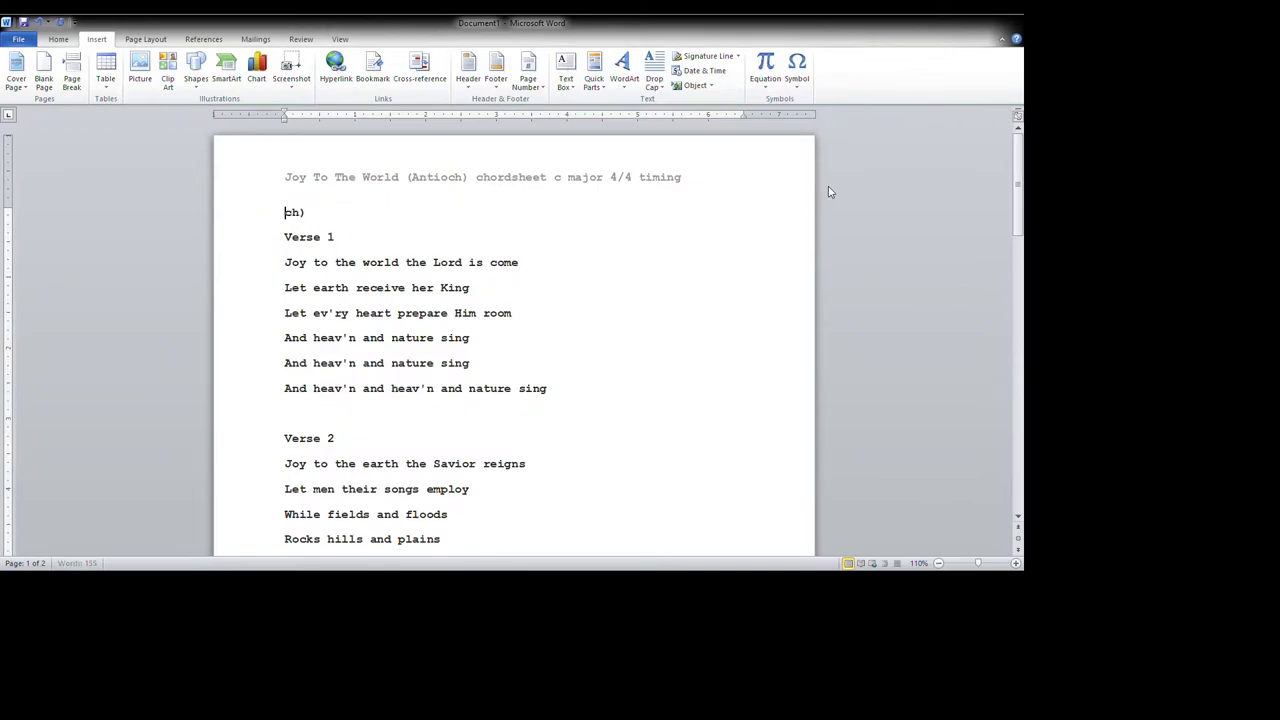
Remove the extra paragraph spacing from all verses so the lyrics fit one page.
key(ctrl+a)
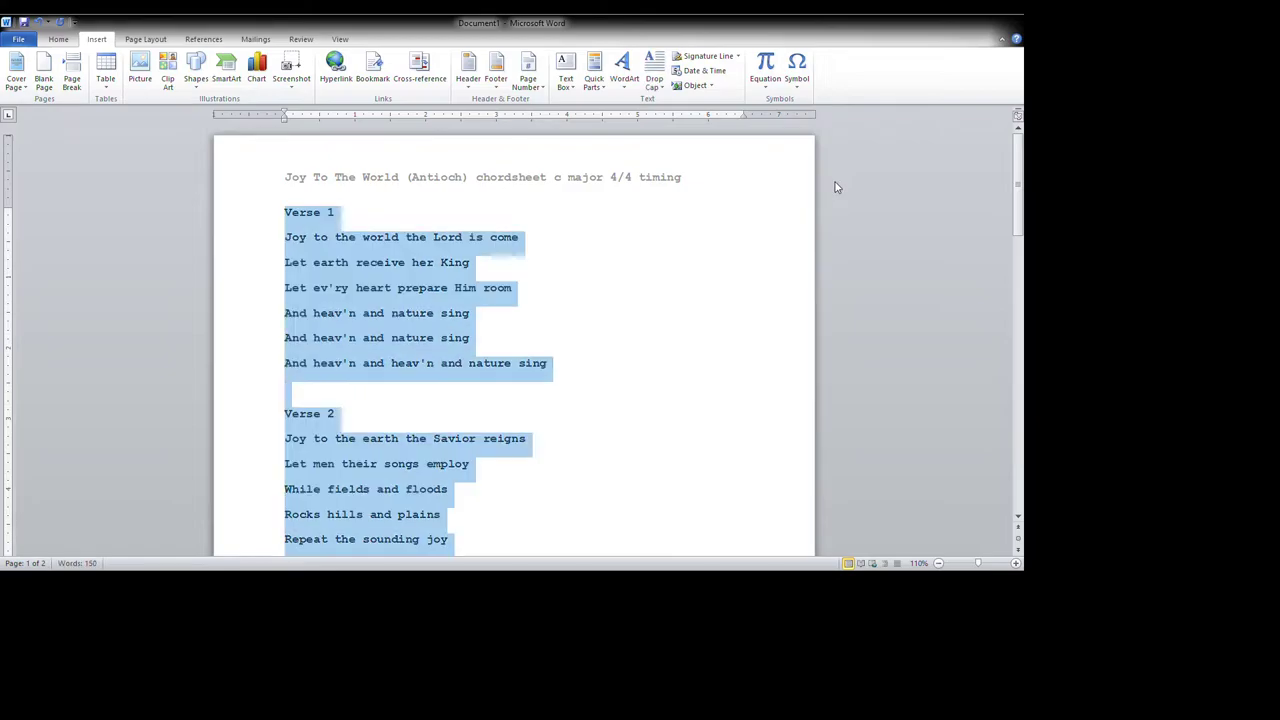
click(58, 39)
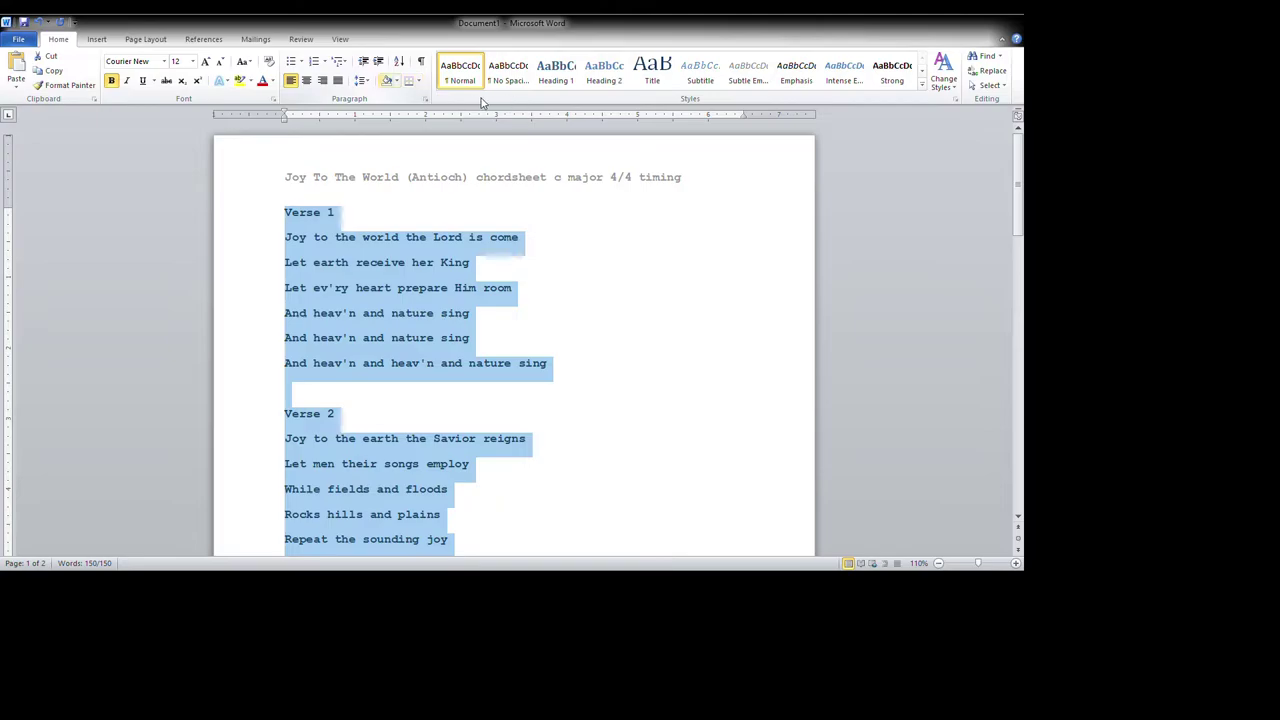
click(503, 265)
key(ctrl+a)
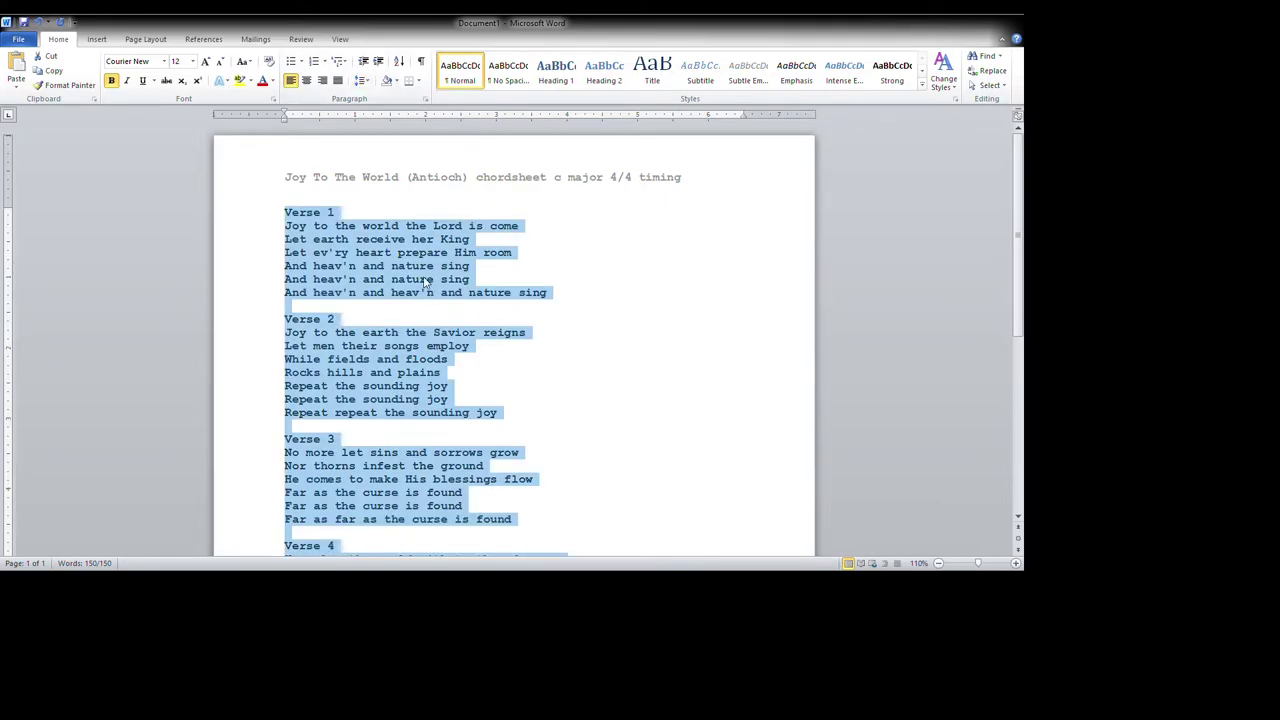
key(Up)
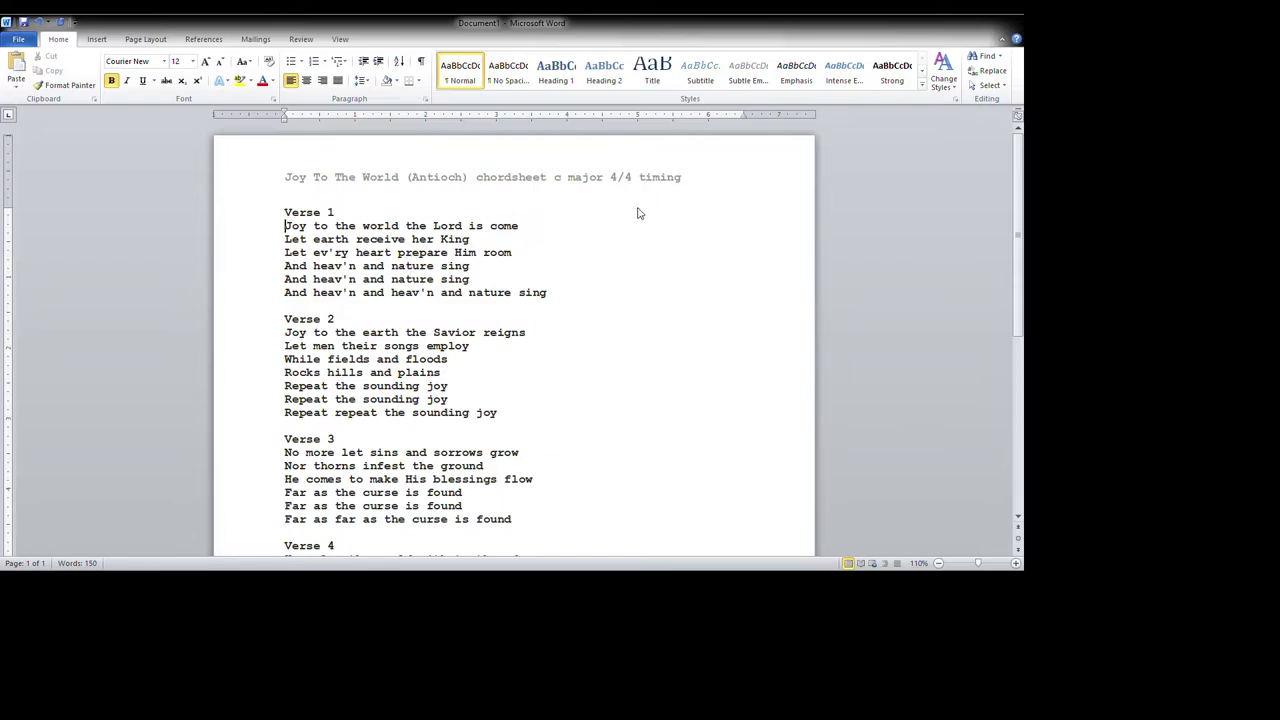
Insert blank lines above the first Verse 1 lyric lines for chords.
key(Down)
key(Return)
key(Down)
key(Return)
key(Down)
key(Return)
key(Down)
key(Return)
key(Down)
key(Return)
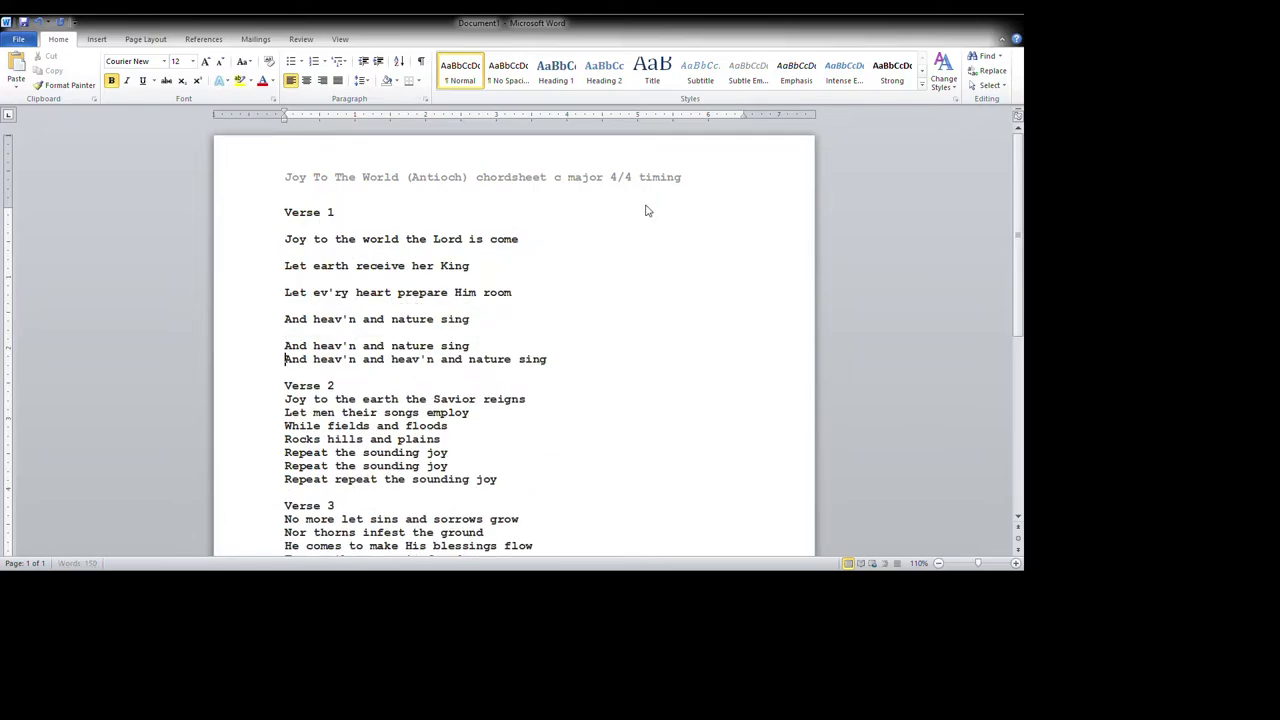
key(Down)
key(Return)
key(Up)
key(Up)
key(Up)
key(Up)
key(Up)
key(Up)
key(Up)
key(Up)
key(Up)
key(Up)
key(Up)
key(Up)
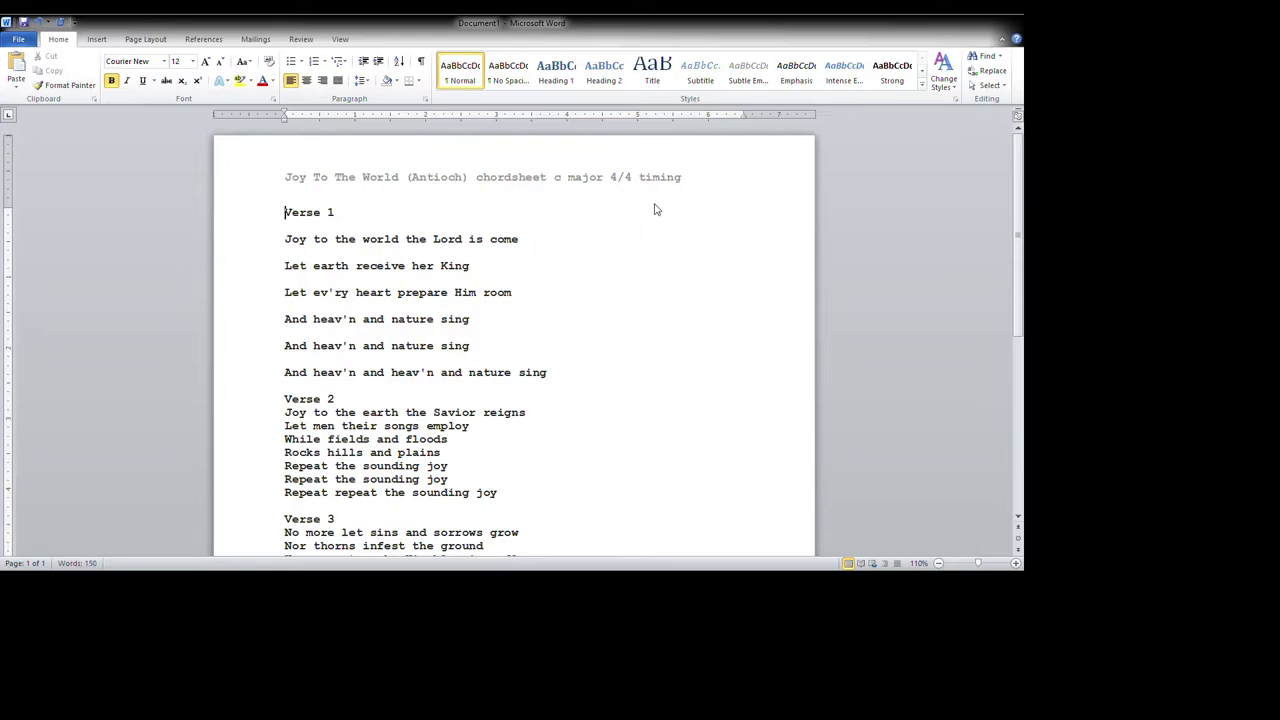
Add blank chord lines above the remaining Verse 1 lines, from 'Let earth receive her King' on.
key(Down)
key(Return)
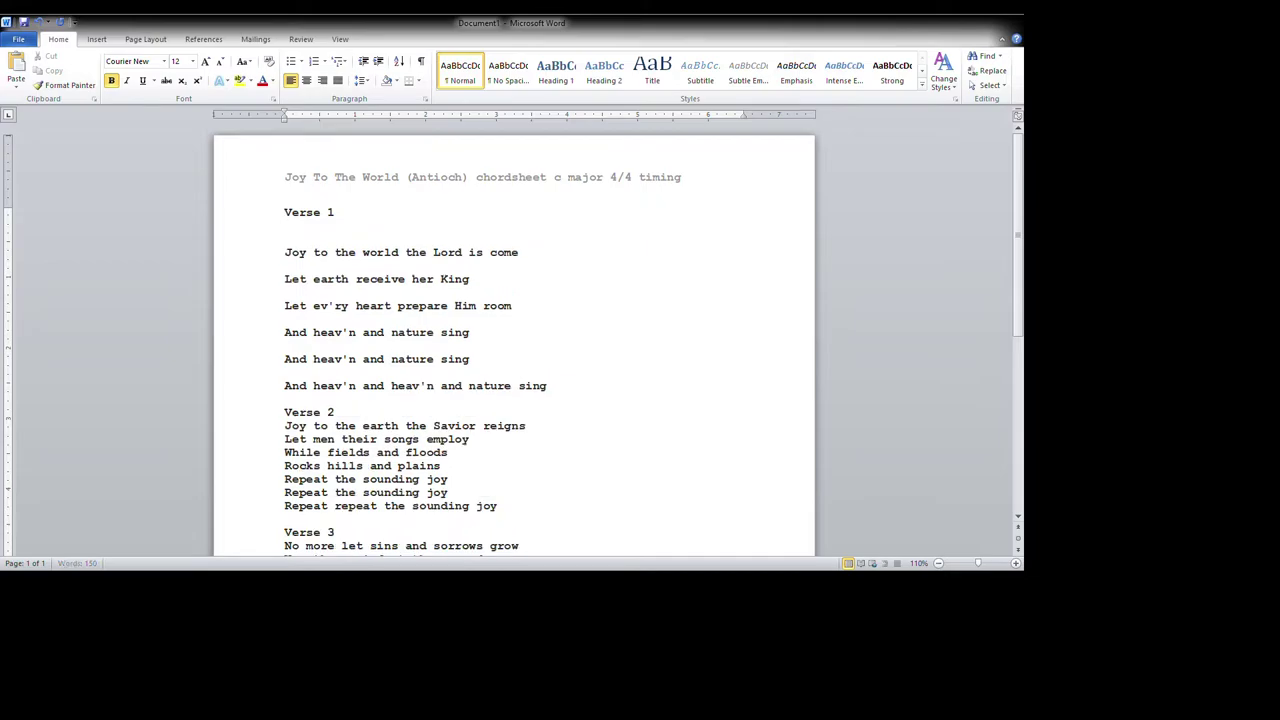
key(Down)
key(Down)
key(Return)
key(Return)
key(Down)
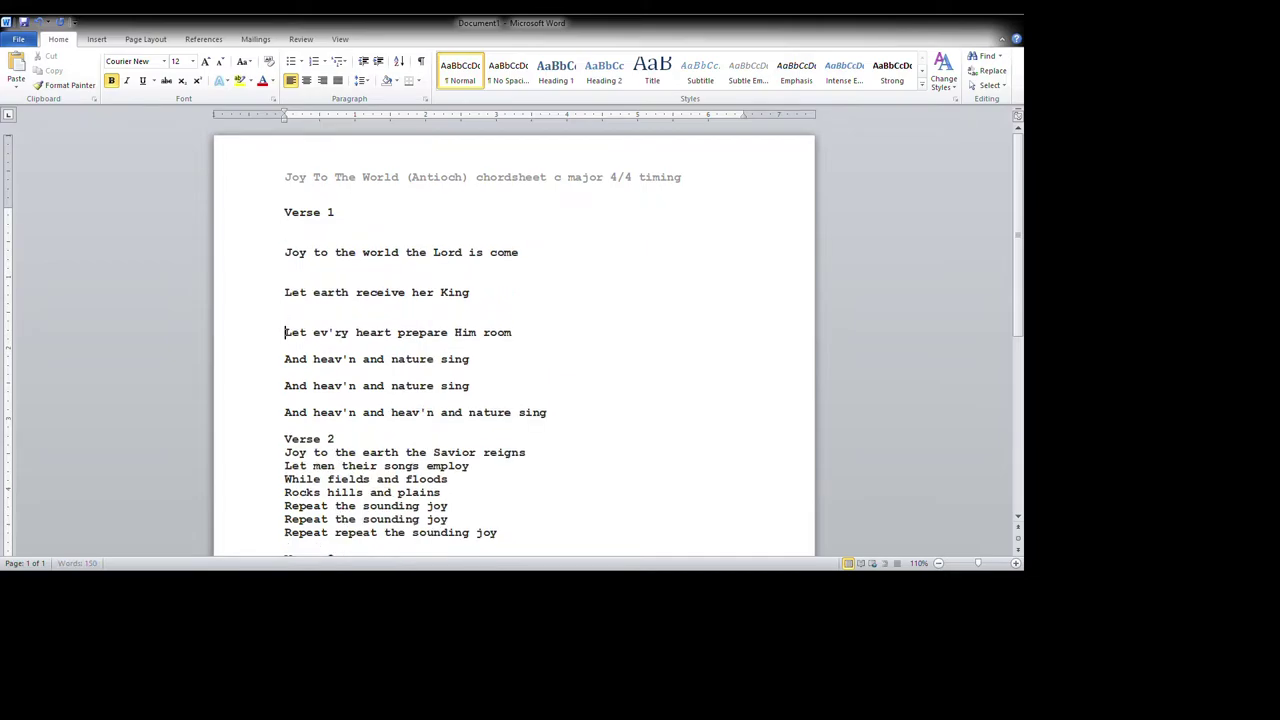
key(Down)
key(Down)
key(Return)
key(Down)
key(Down)
key(Return)
key(Down)
key(Return)
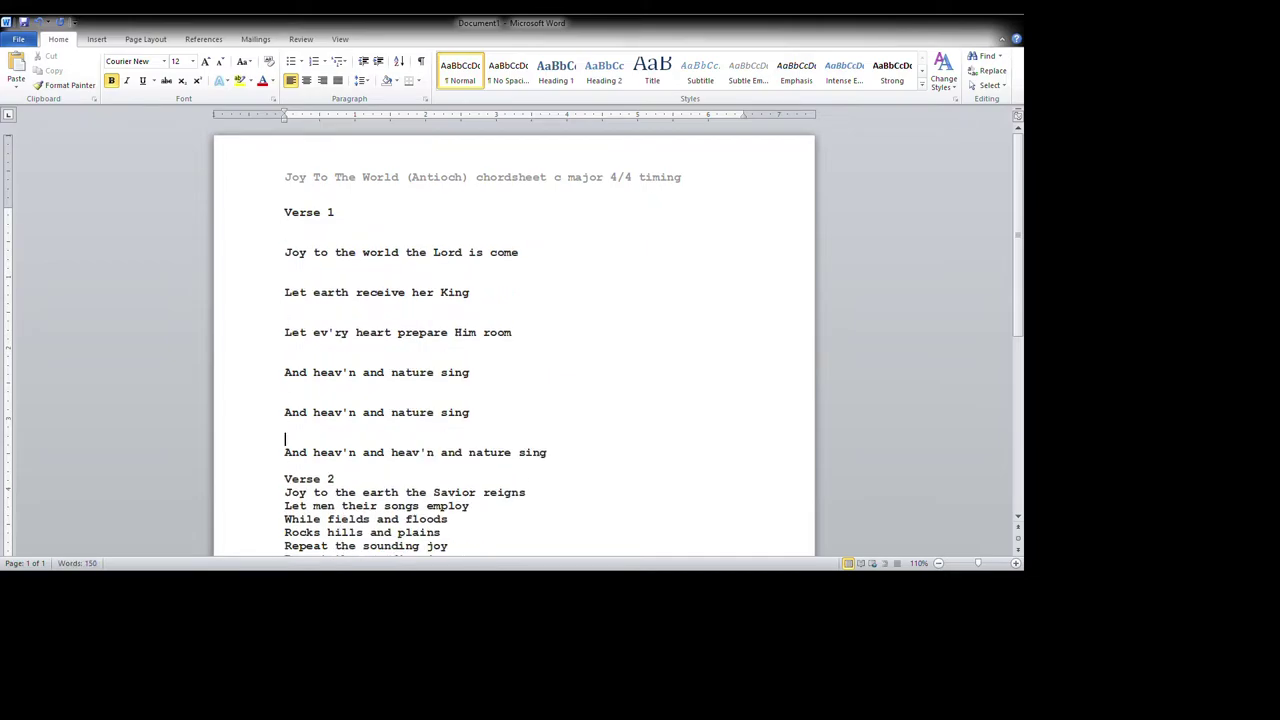
key(Down)
key(Down)
key(Return)
key(Return)
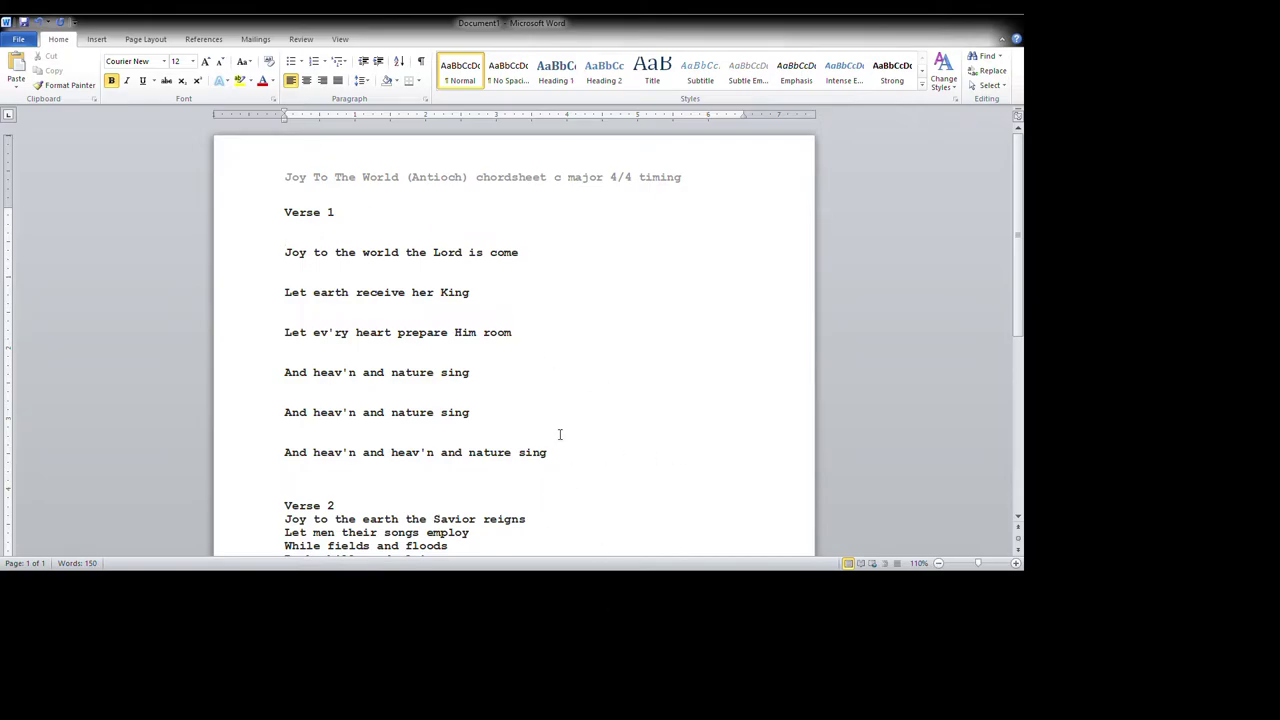
Type a capital C on the blank line above 'Joy to the world the Lord is come'.
scroll(526, 413, down, 8)
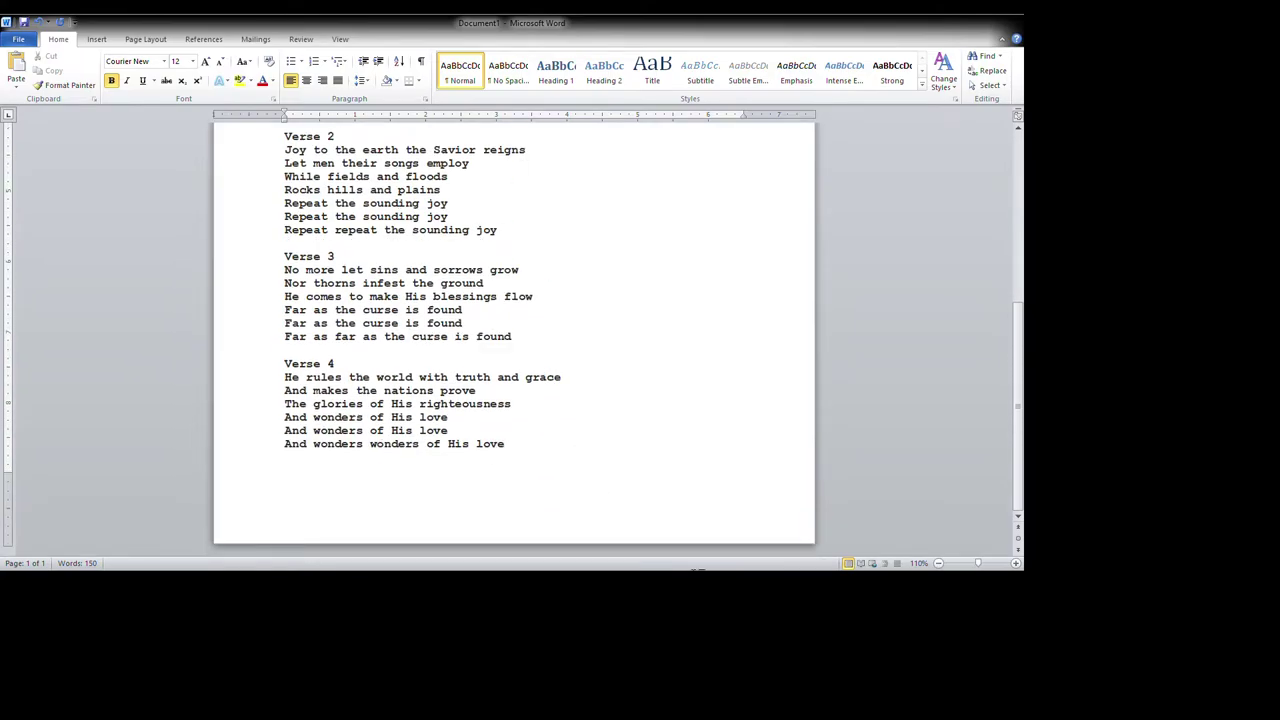
scroll(697, 572, down, 8)
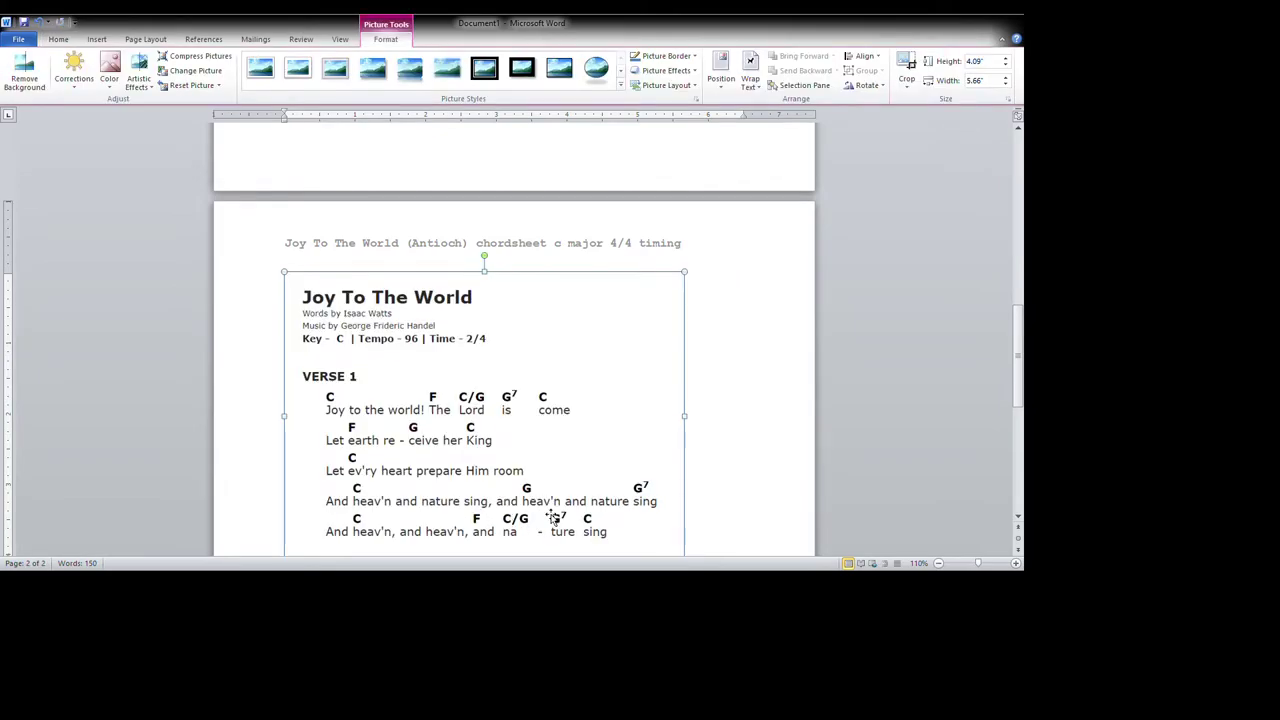
scroll(590, 514, up, 15)
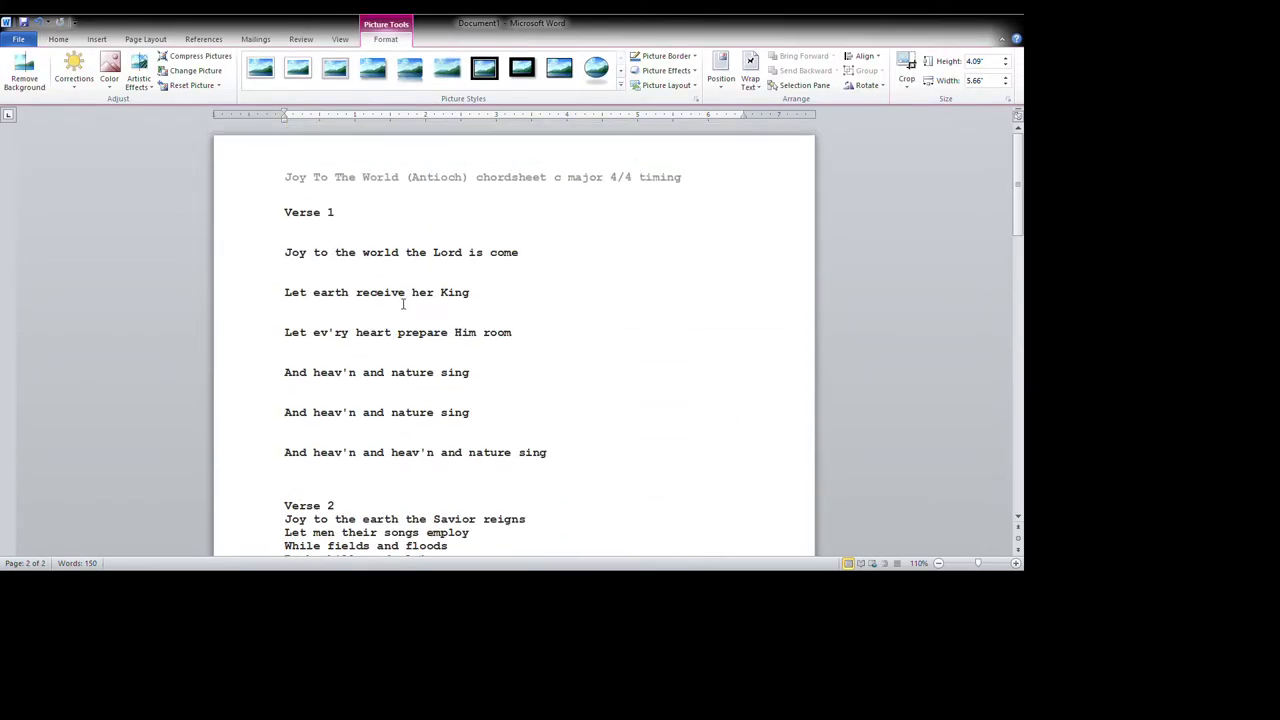
click(393, 296)
text(c)
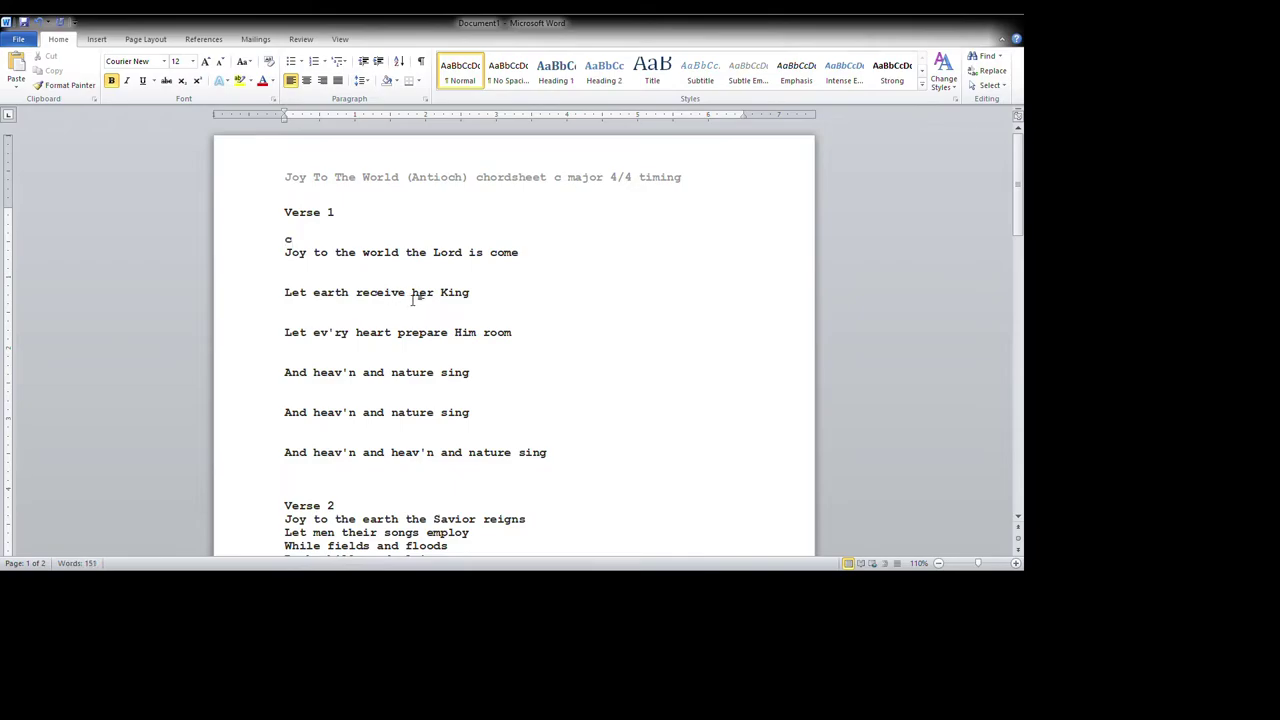
key(BackSpace)
text(C)
scroll(546, 337, down, 20)
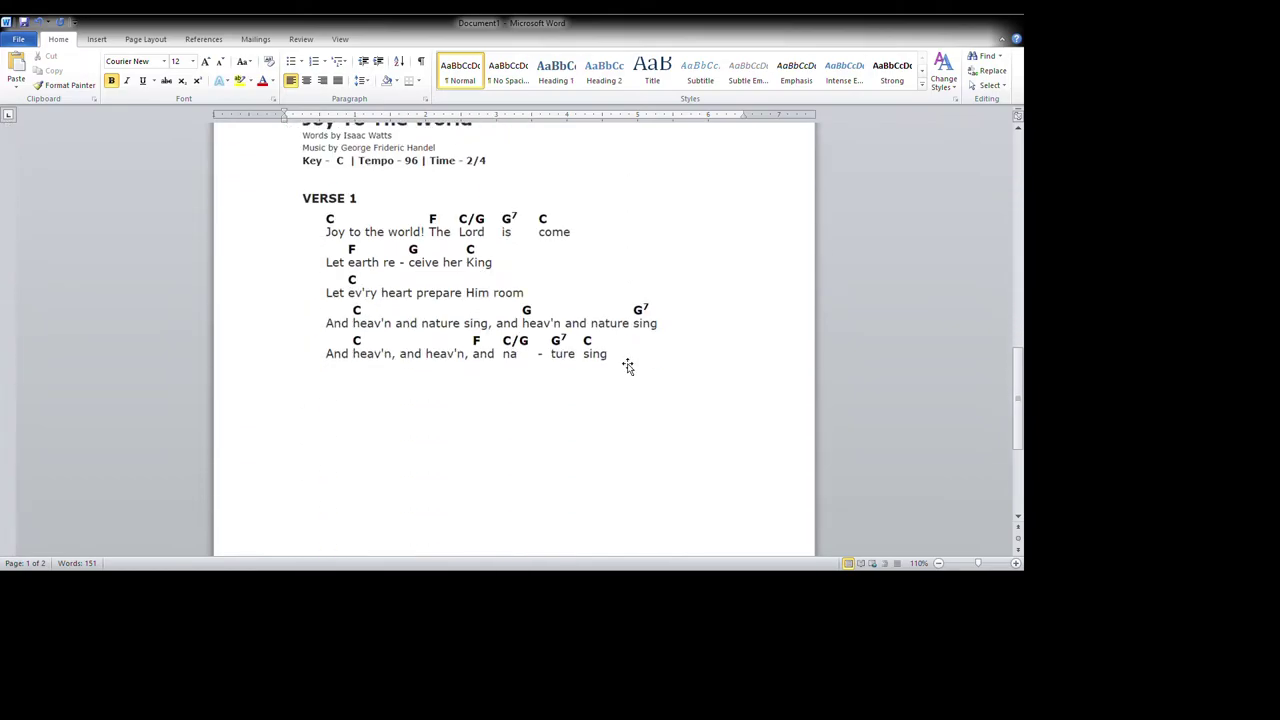
scroll(627, 367, up, 1)
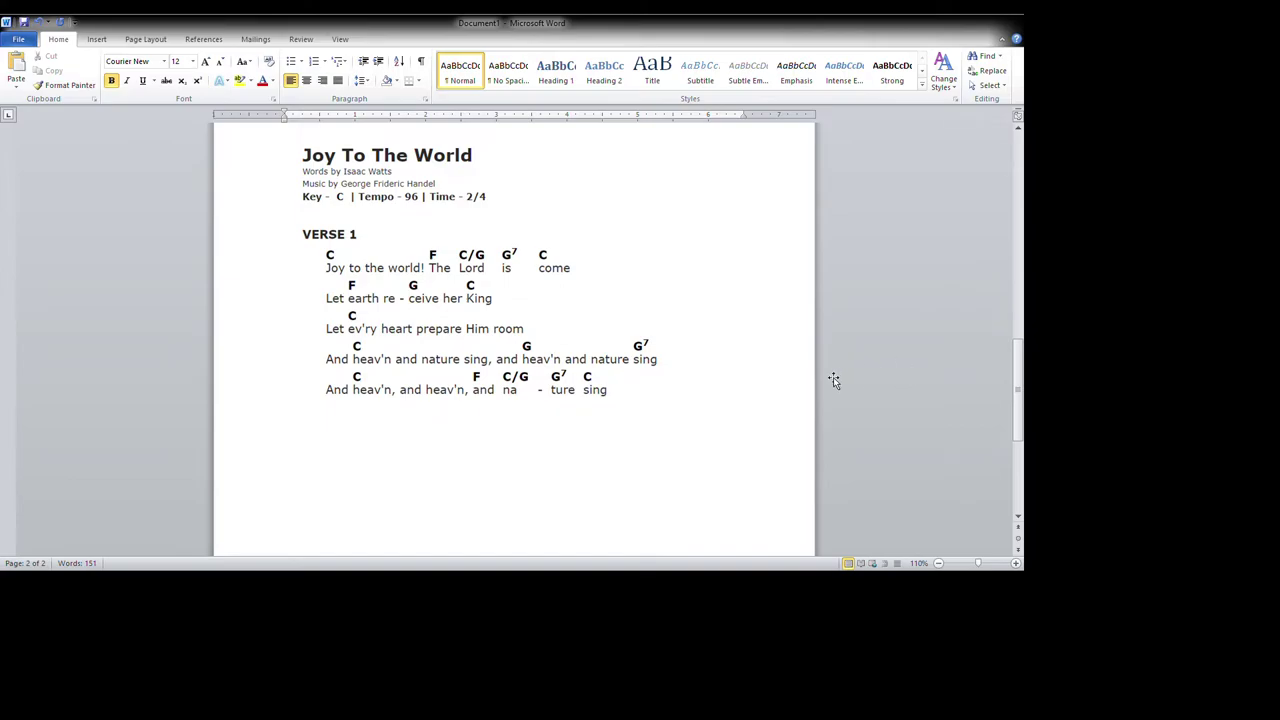
scroll(797, 366, up, 15)
scroll(770, 357, up, 5)
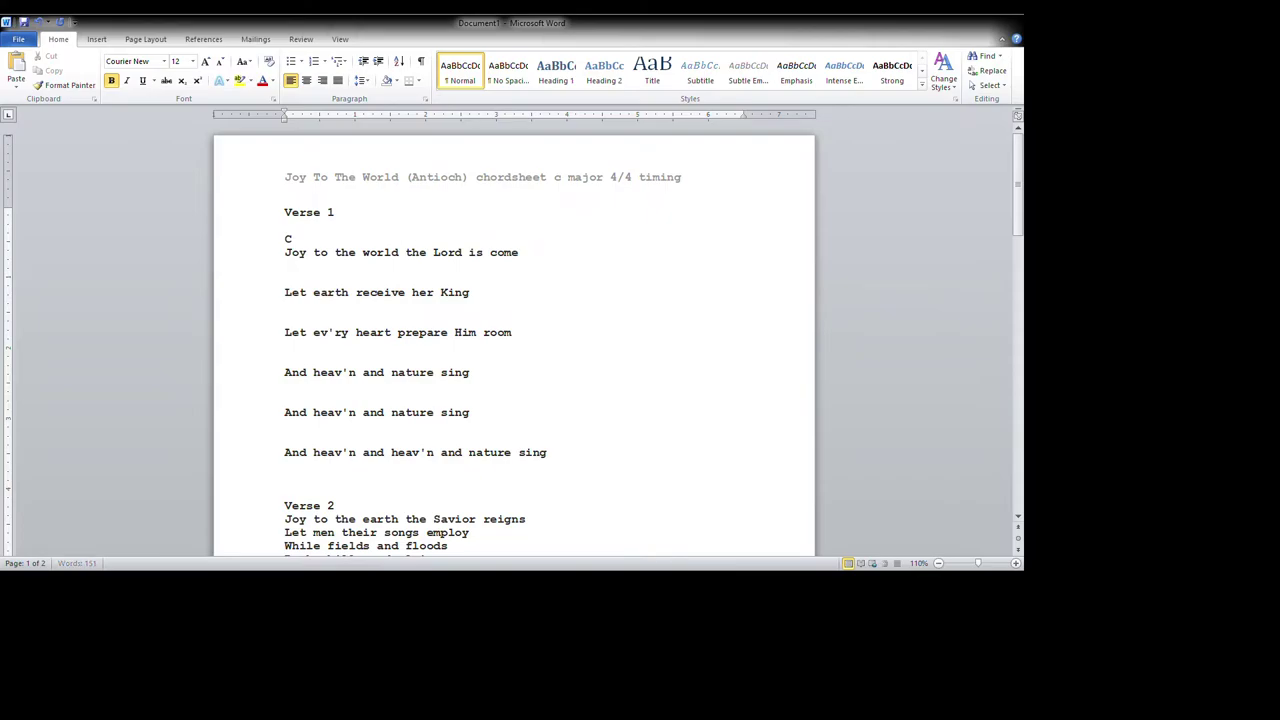
Add chords C G C after the first C, and F G C above 'Let earth receive her King'.
text(C    G  C)
scroll(834, 374, down, 20)
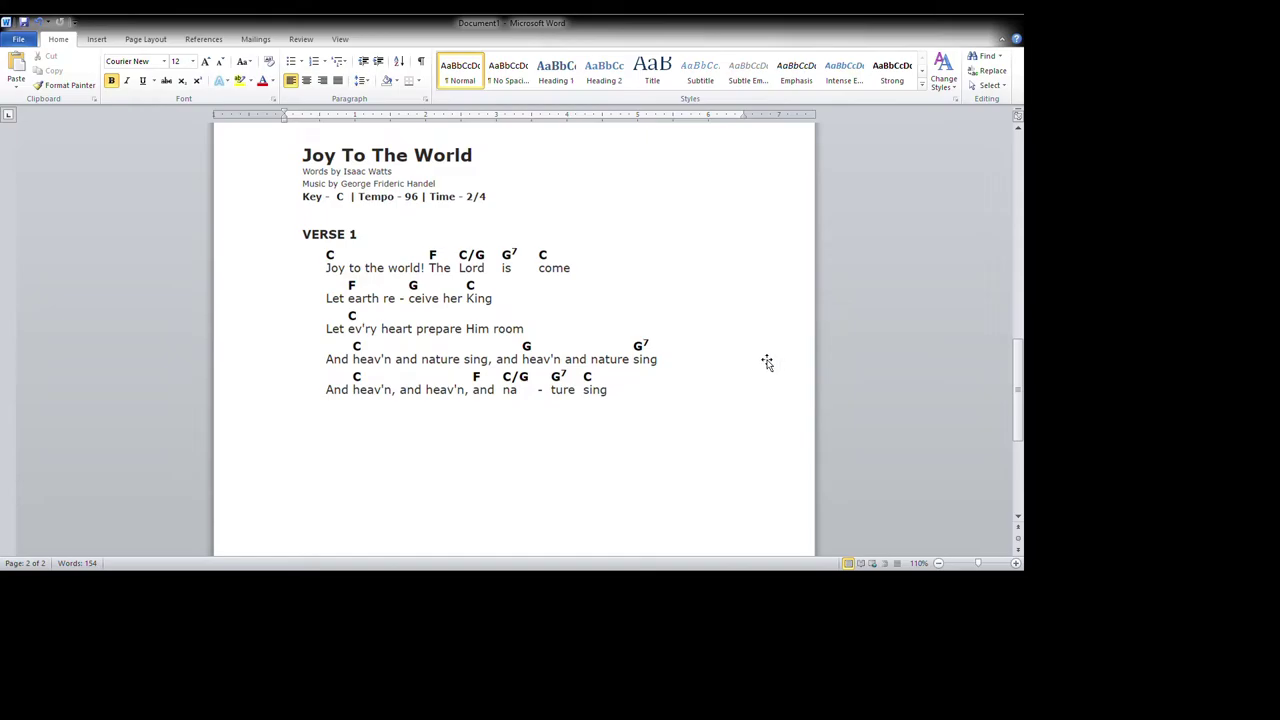
scroll(714, 316, up, 5)
scroll(710, 330, up, 20)
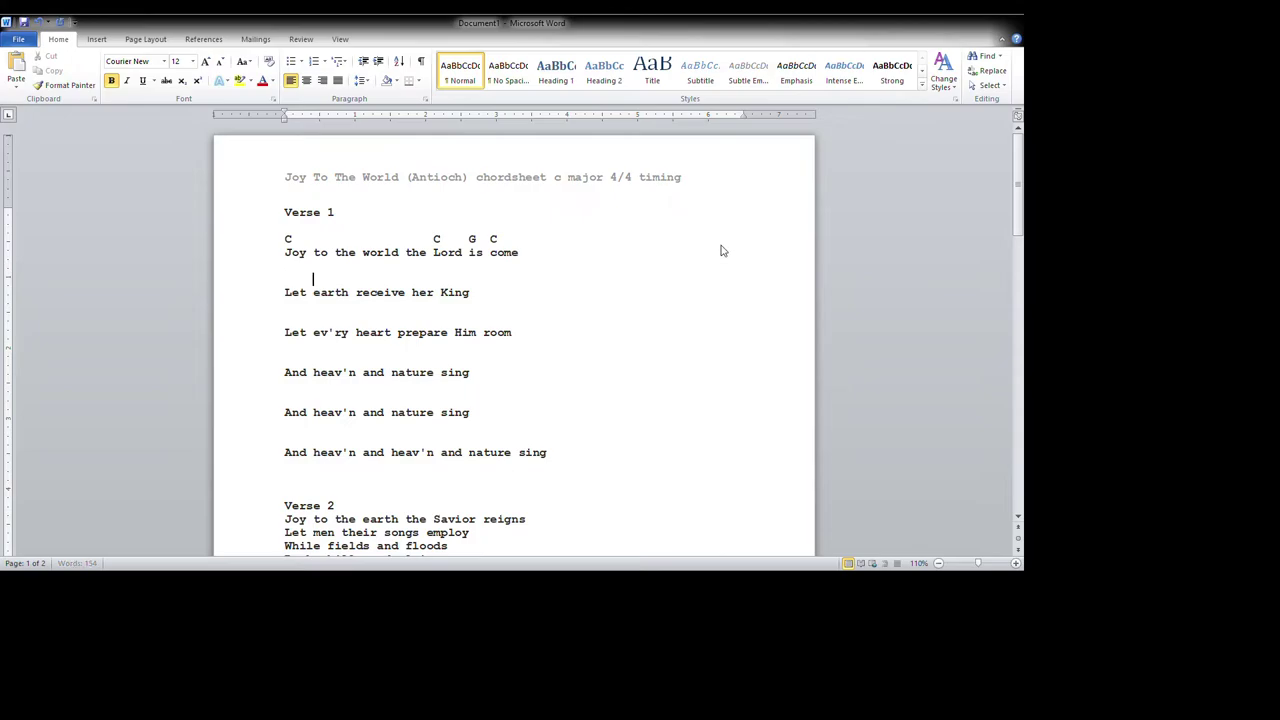
text(F       G         C)
Add chord C above "Let ev'ry heart prepare Him room", C above the first "And heav'n", and G above the second.
scroll(586, 371, down, 10)
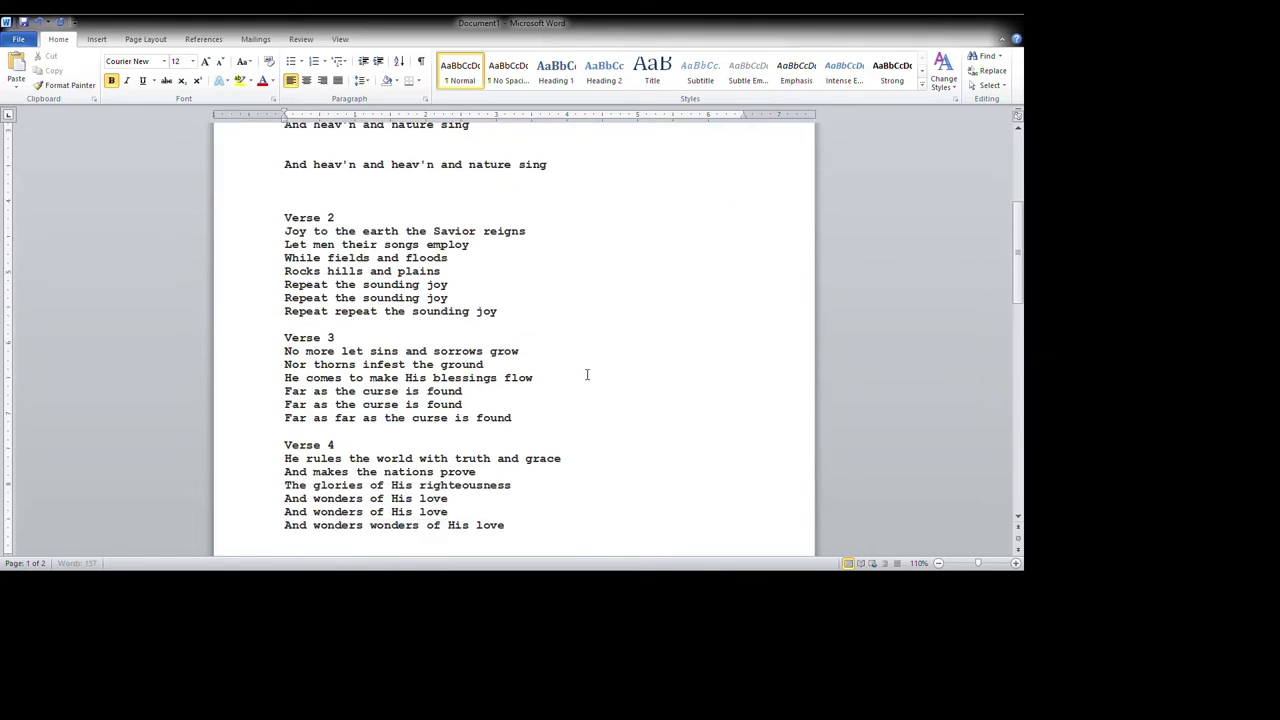
scroll(680, 394, down, 5)
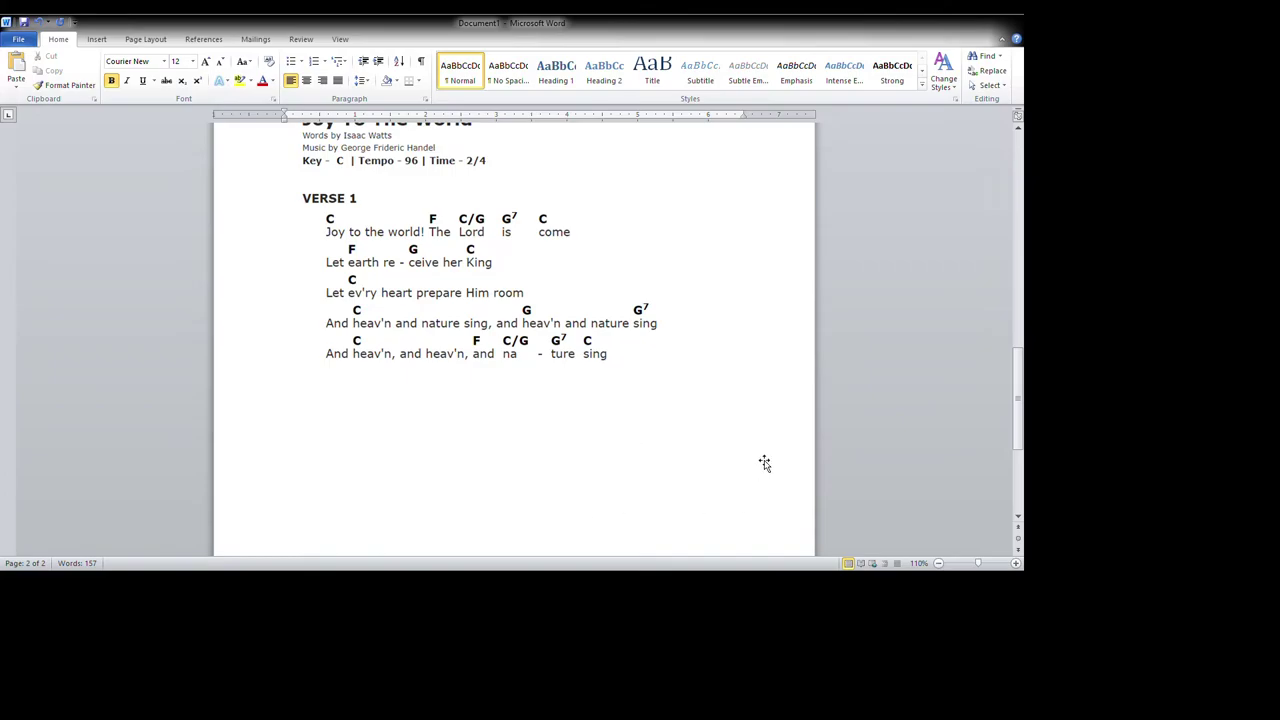
scroll(763, 460, up, 20)
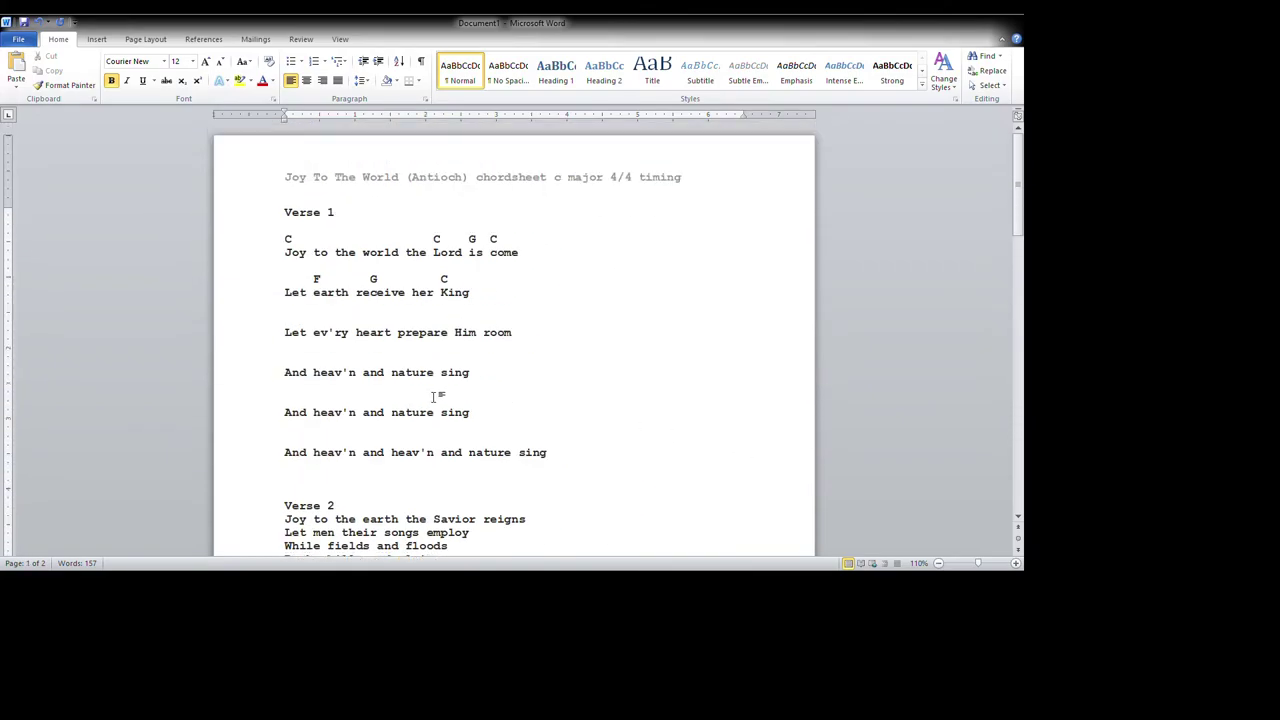
text(C)
key(Down)
key(Down)
text(C)
key(Down)
key(Down)
text(G)
scroll(814, 473, down, 20)
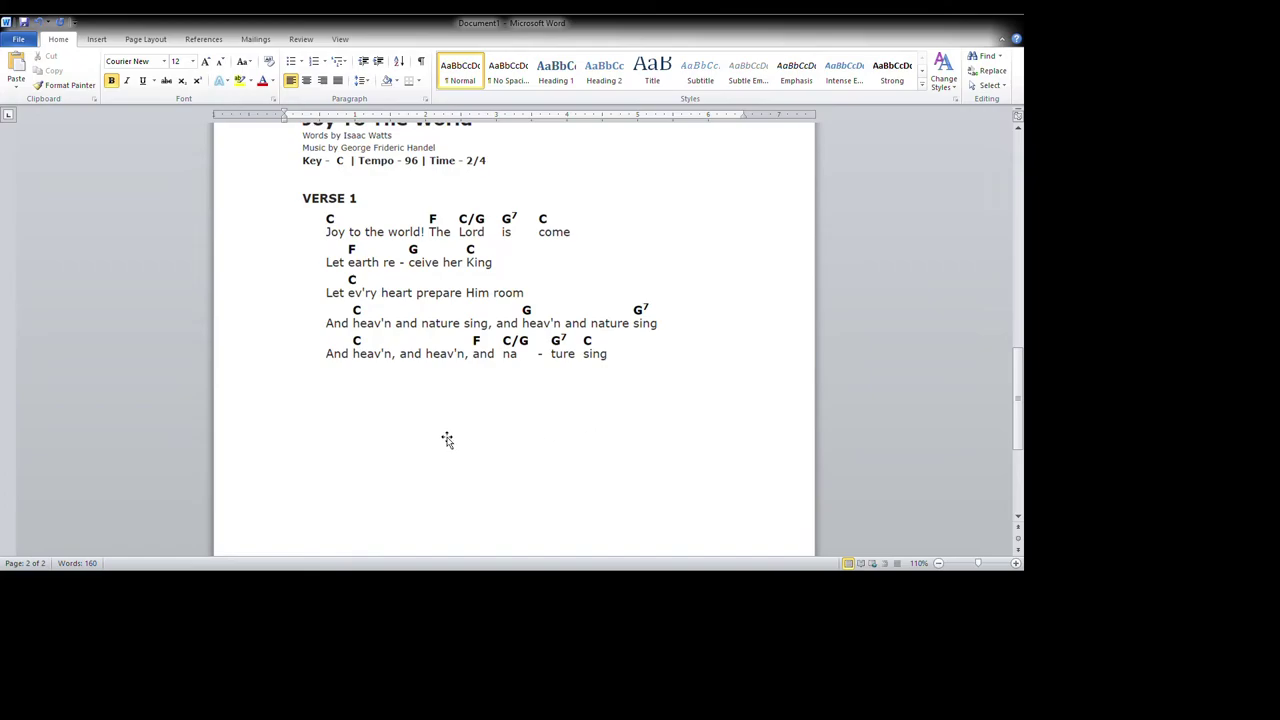
scroll(540, 440, up, 10)
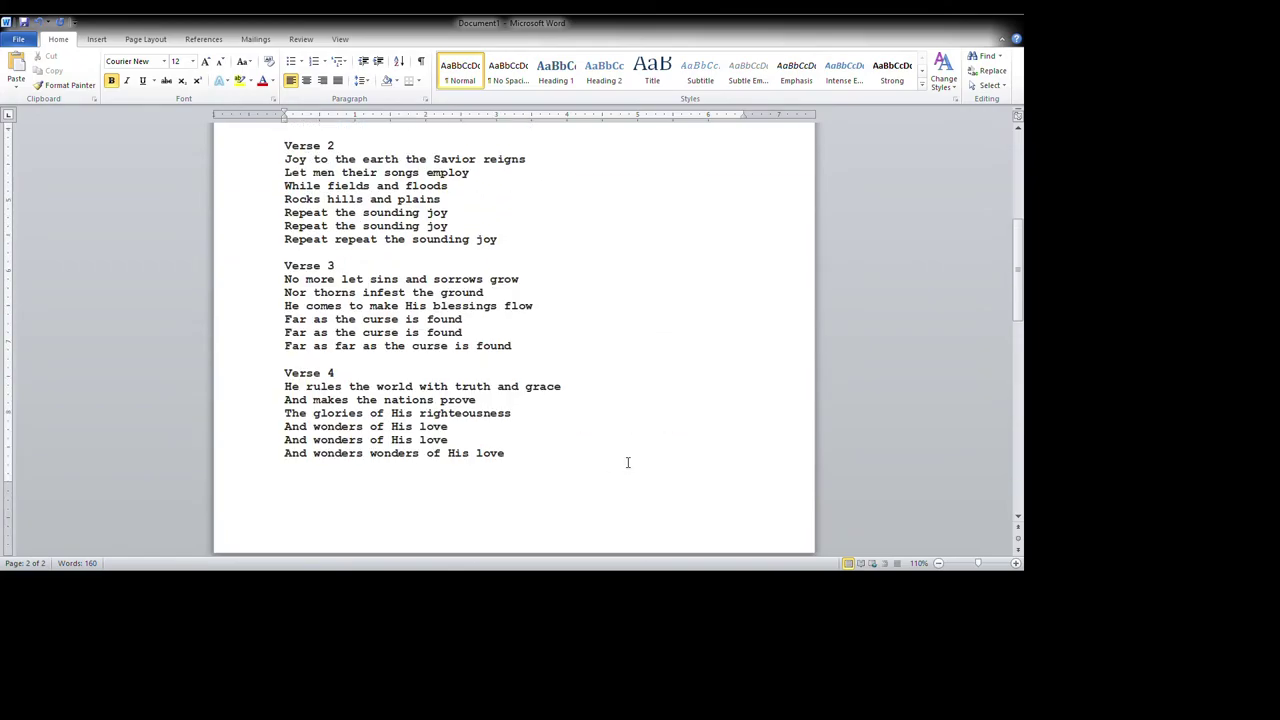
Type an indented C chord above "And heav'n and heav'n and nature sing".
scroll(630, 460, up, 9)
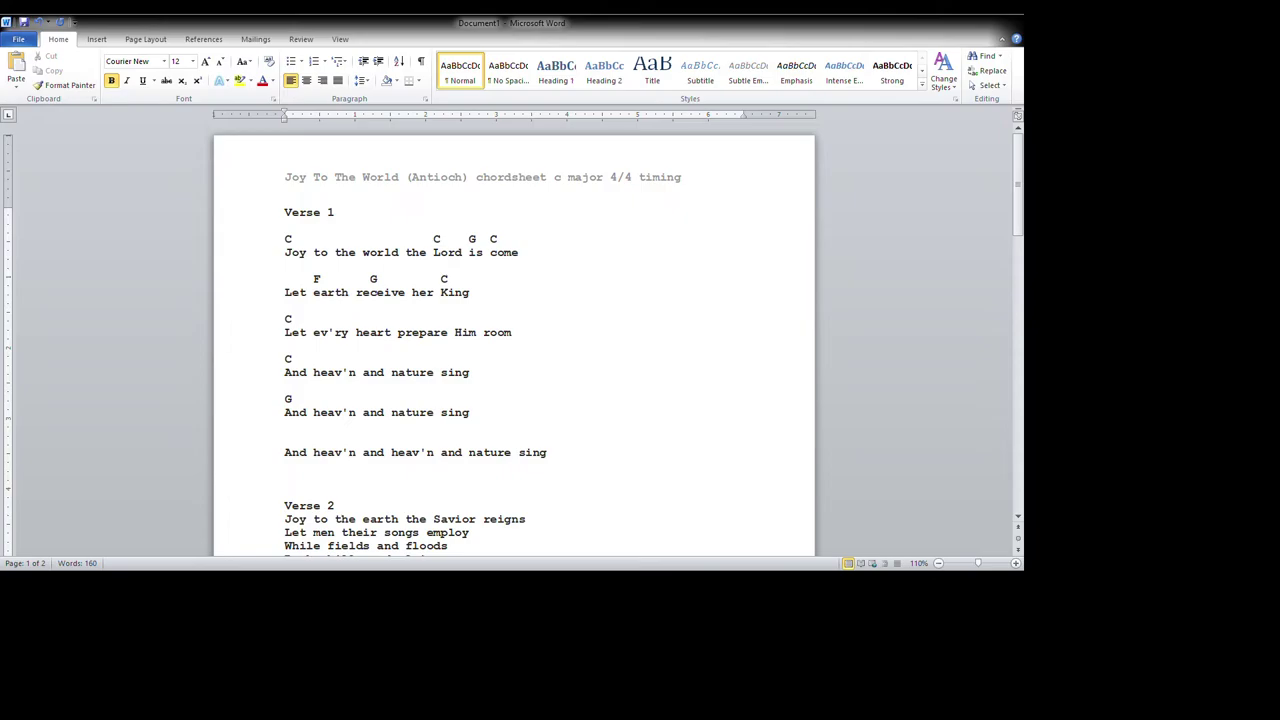
text(C)
scroll(771, 374, down, 14)
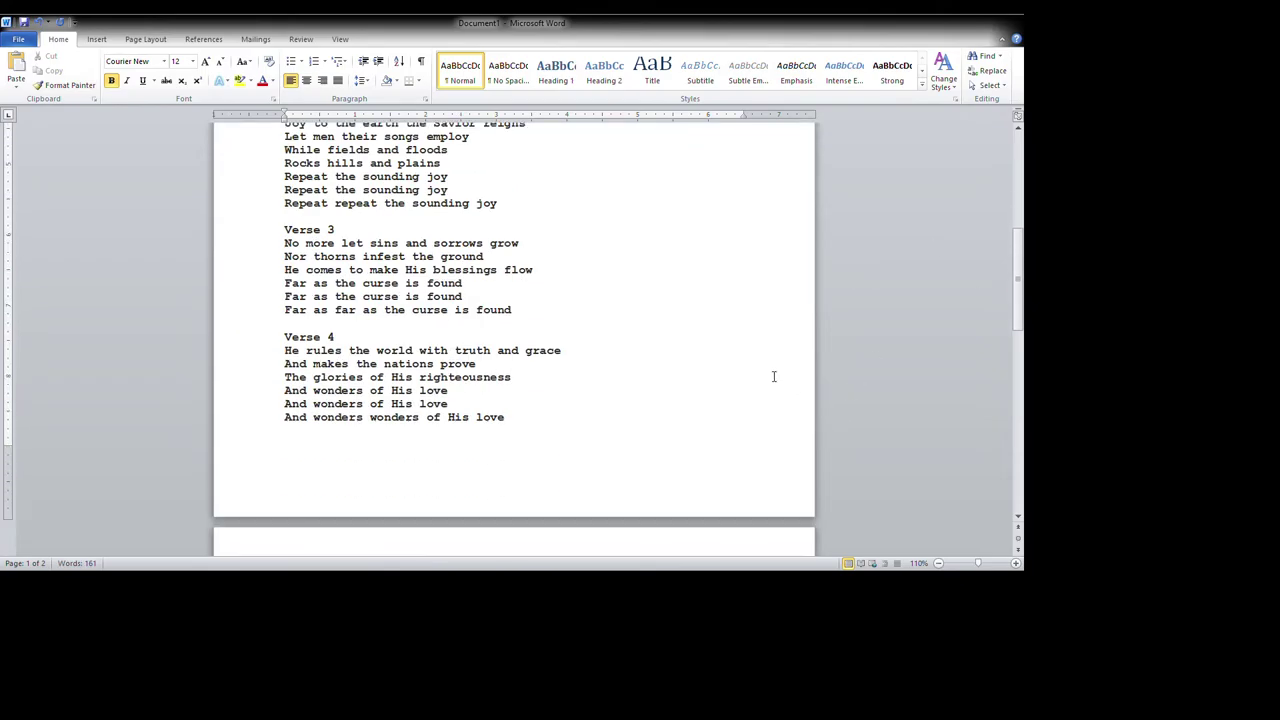
scroll(773, 395, down, 1)
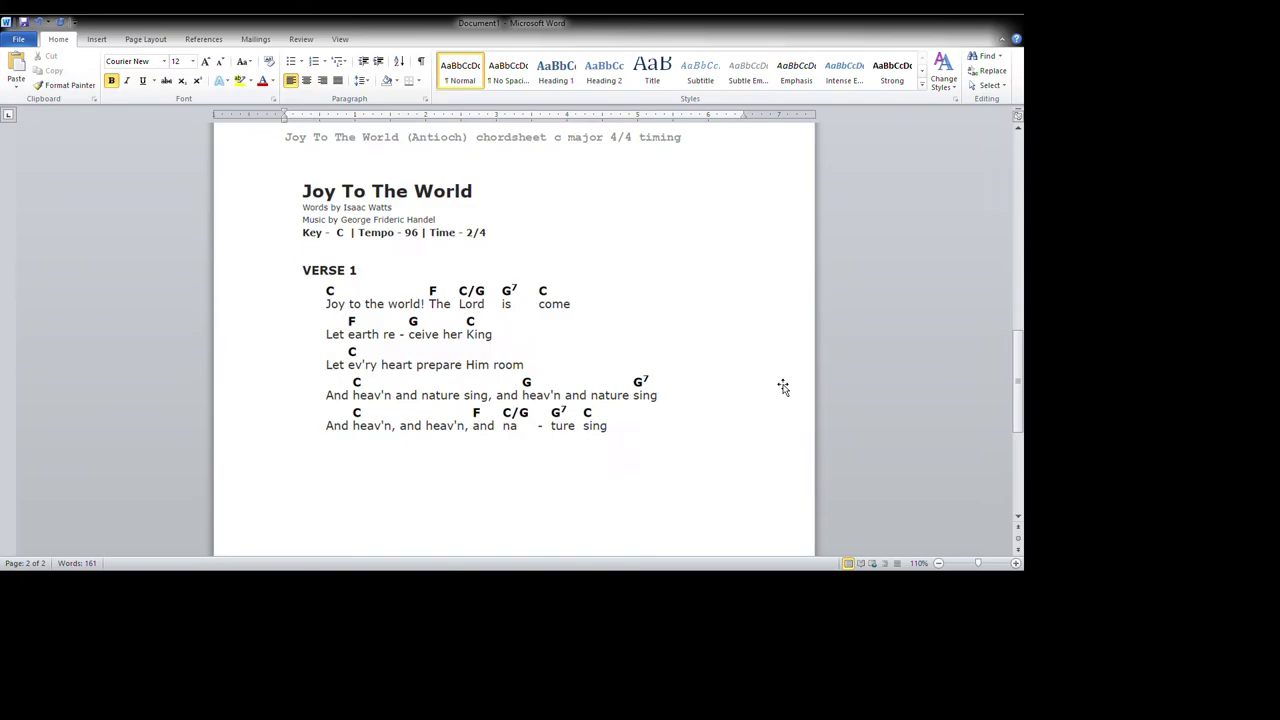
scroll(783, 387, up, 20)
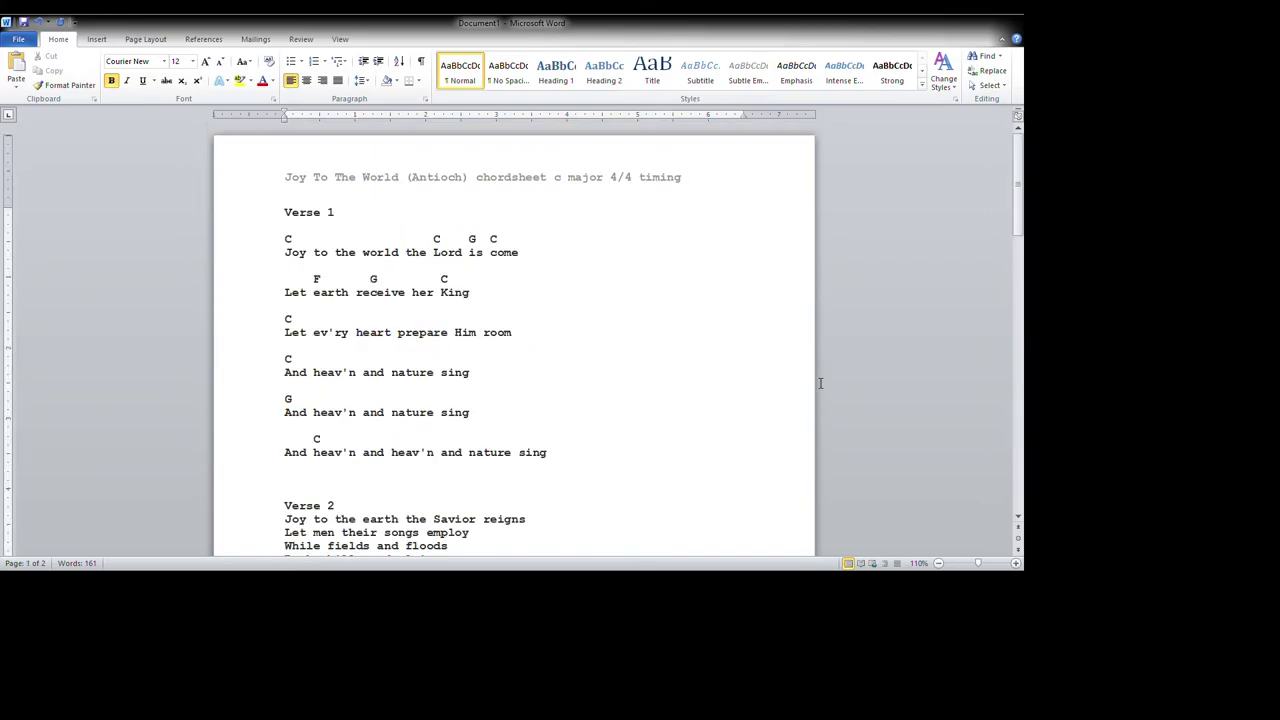
Type spaced chords F C G C after the opening C, then delete the F.
text(F           )
text( C )
text(G    )
text(C)
key(Left)
key(Left)
key(Left)
key(Left)
key(Left)
key(Left)
key(Left)
key(Left)
key(Left)
key(Left)
key(Left)
key(Left)
key(Left)
key(Left)
key(Left)
key(Left)
key(Left)
key(Left)
key(BackSpace)
Type Am where the F was and remove the extra space after it.
text(Am)
key(Delete)
key(Left)
key(Left)
key(Left)
Reorder the last chord row so Am comes first, followed by the C chord.
key(Up)
key(Up)
key(Up)
key(Up)
key(Up)
key(Up)
key(Up)
key(Up)
key(Up)
key(Down)
key(Down)
key(Down)
key(Down)
key(Down)
key(Down)
key(Down)
key(Down)
key(Down)
key(Right)
key(Right)
key(Right)
key(shift+Right)
key(ctrl+x)
key(Right)
key(Right)
key(Right)
key(Right)
key(Right)
key(Right)
key(Right)
key(Right)
key(Right)
key(Right)
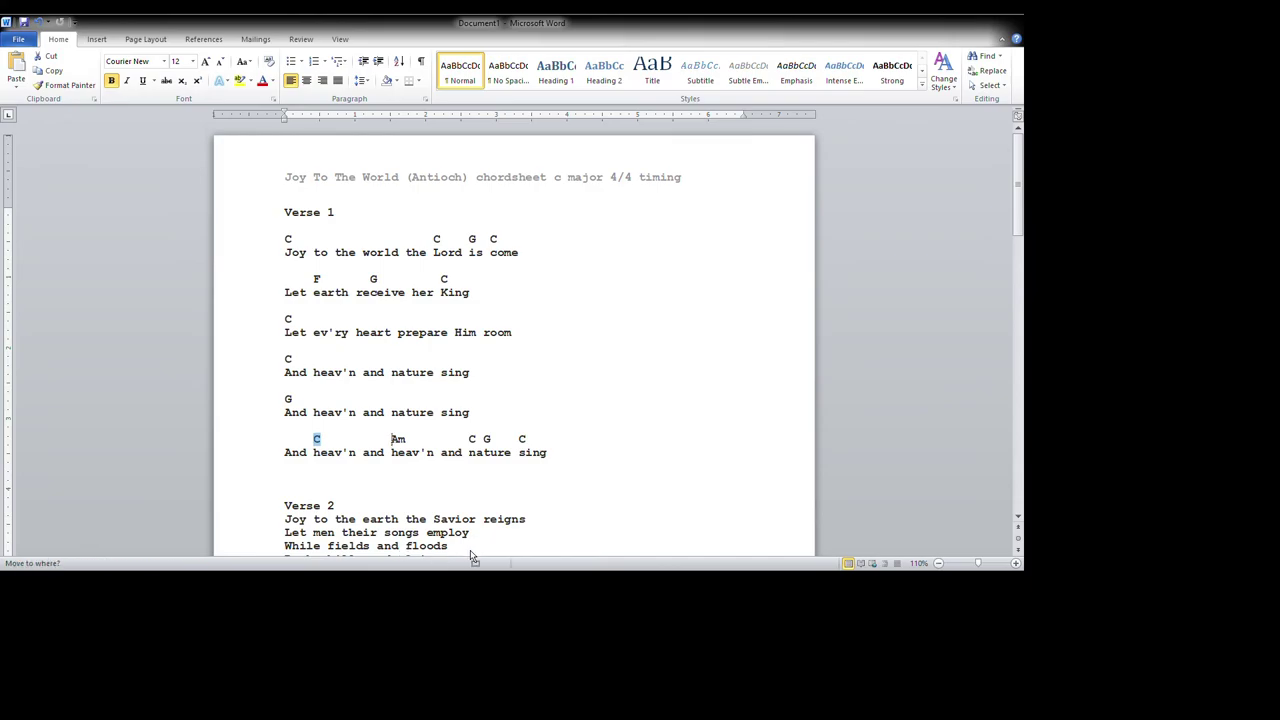
key(ctrl+v)
key(Right)
key(Right)
key(shift+Right)
key(shift+Right)
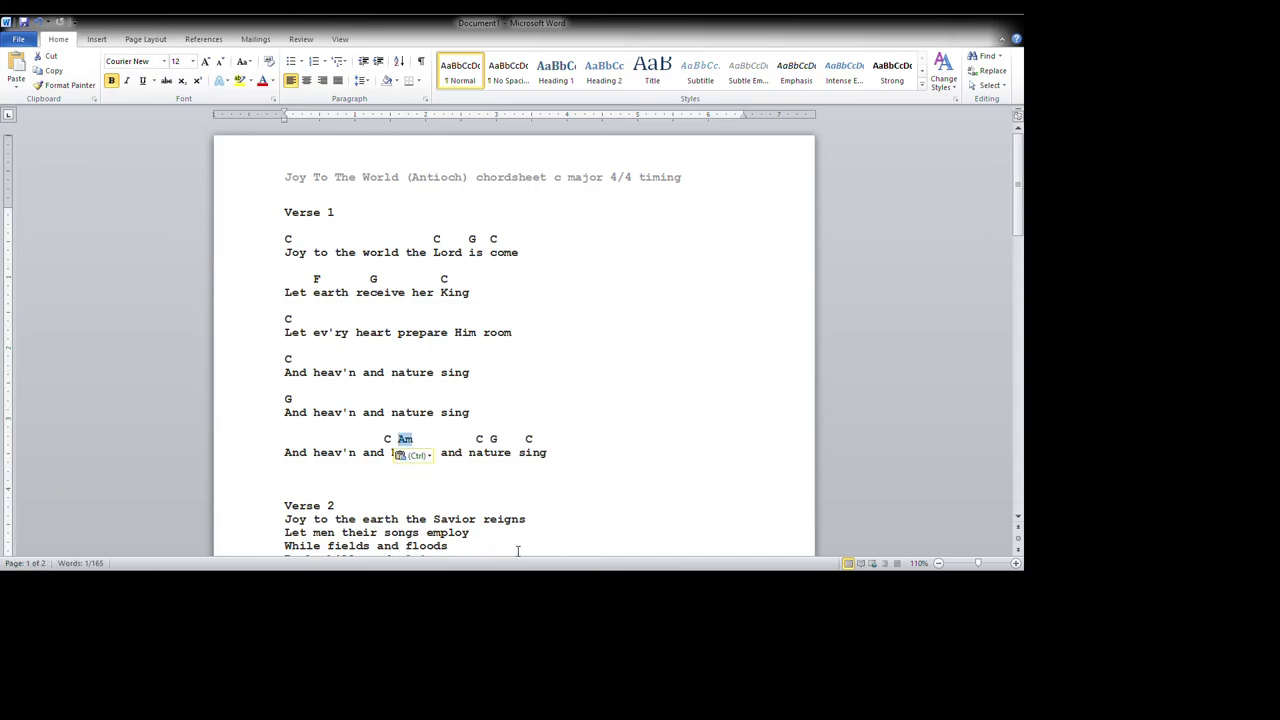
key(F2)
key(Return)
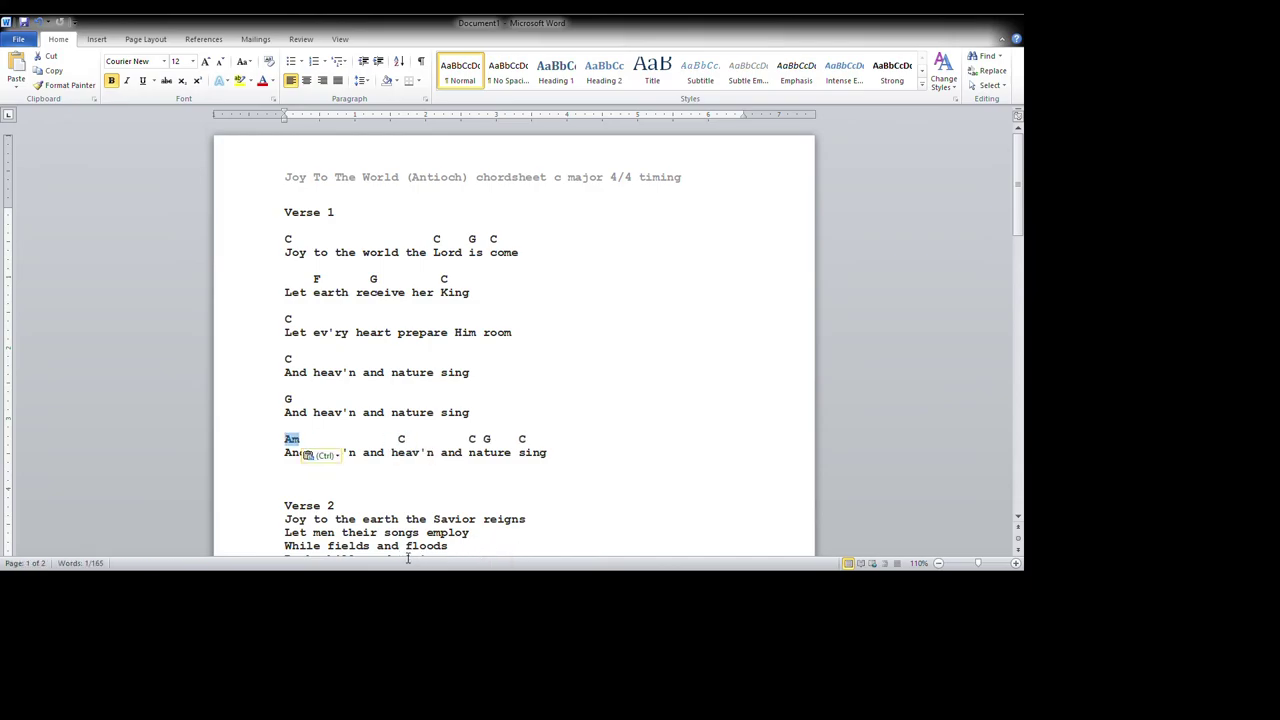
key(Right)
key(Right)
key(Right)
key(Right)
Align Am over the first "heav'n" and pull C G C two characters left.
key(Left)
key(Left)
key(Left)
key(Left)
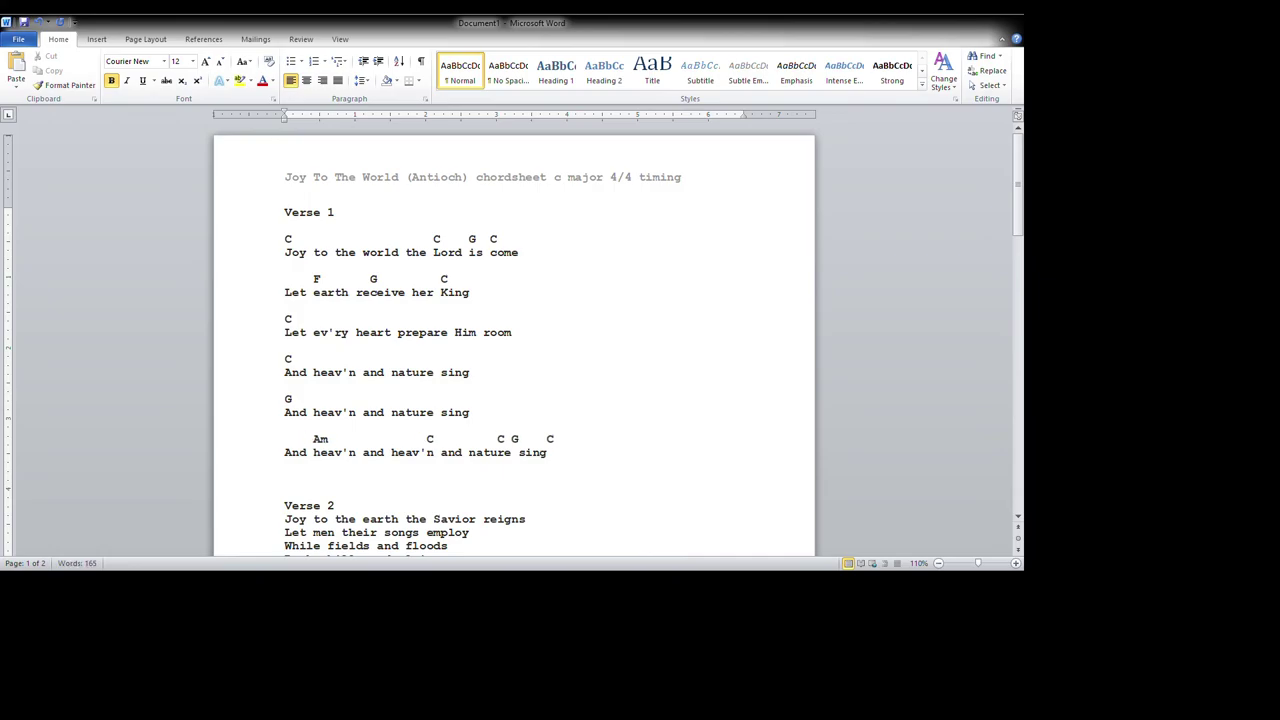
key(Right)
key(Right)
key(Right)
key(Right)
key(Right)
key(Right)
key(ctrl+Right)
key(ctrl+Right)
key(BackSpace)
key(BackSpace)
key(Left)
key(Left)
key(Left)
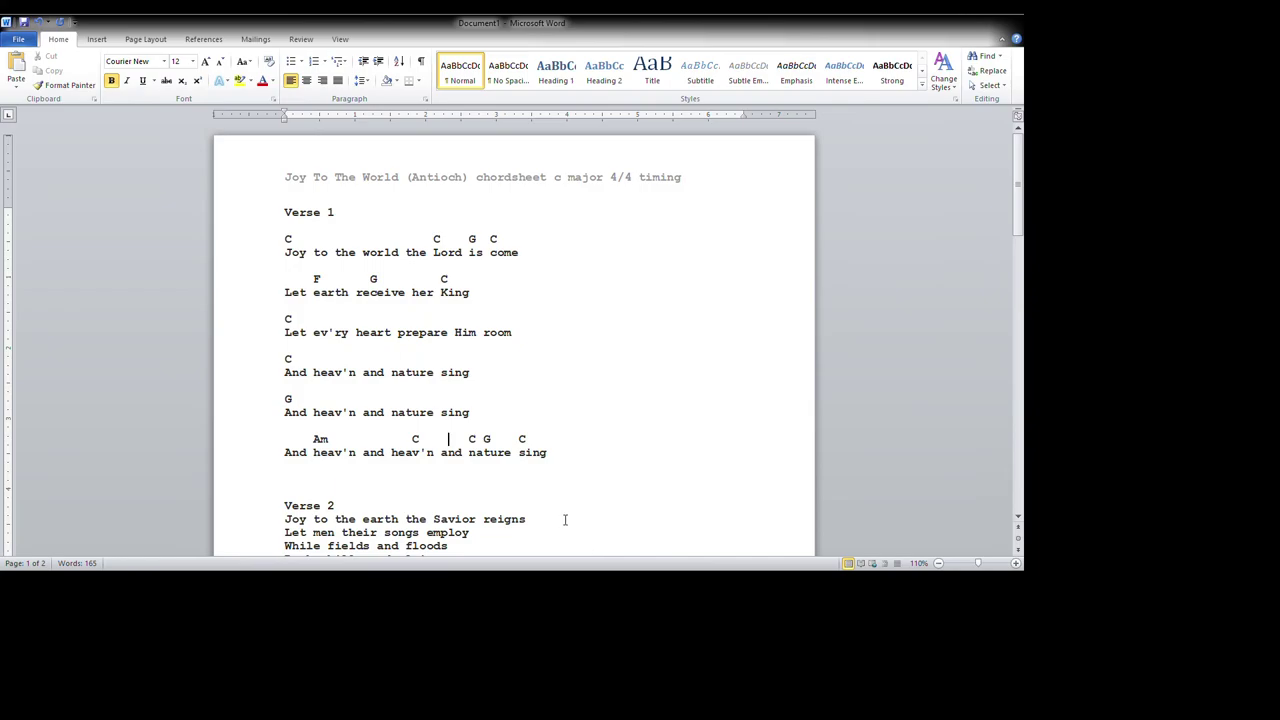